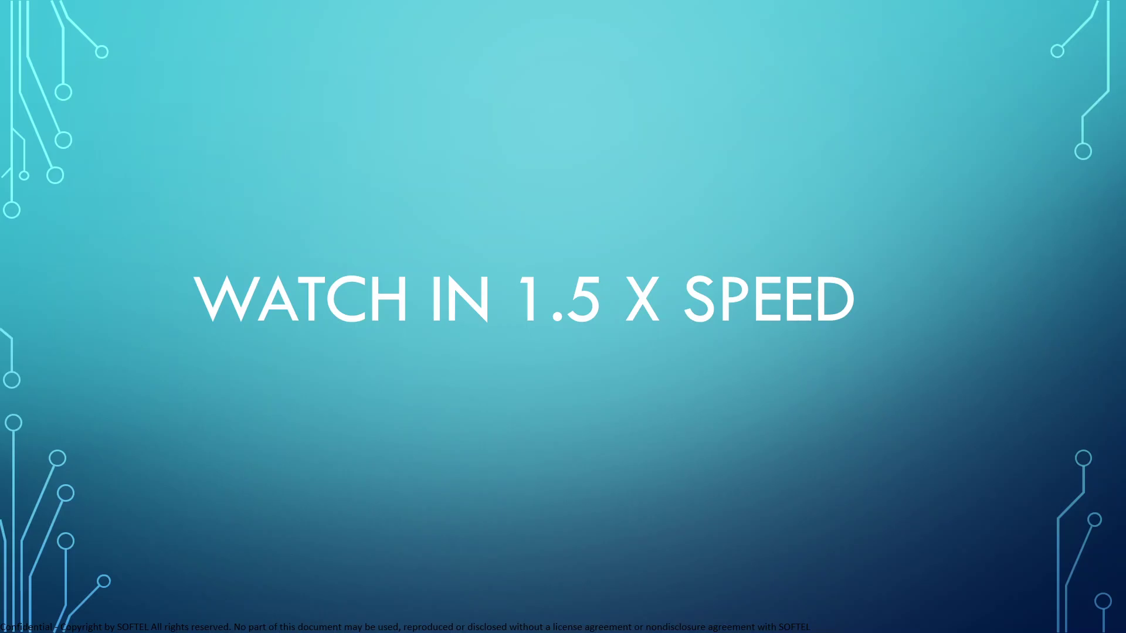
- Exit the slideshow to get back to slide 4 of the AWS Connect Tutorial deck
key("Escape")
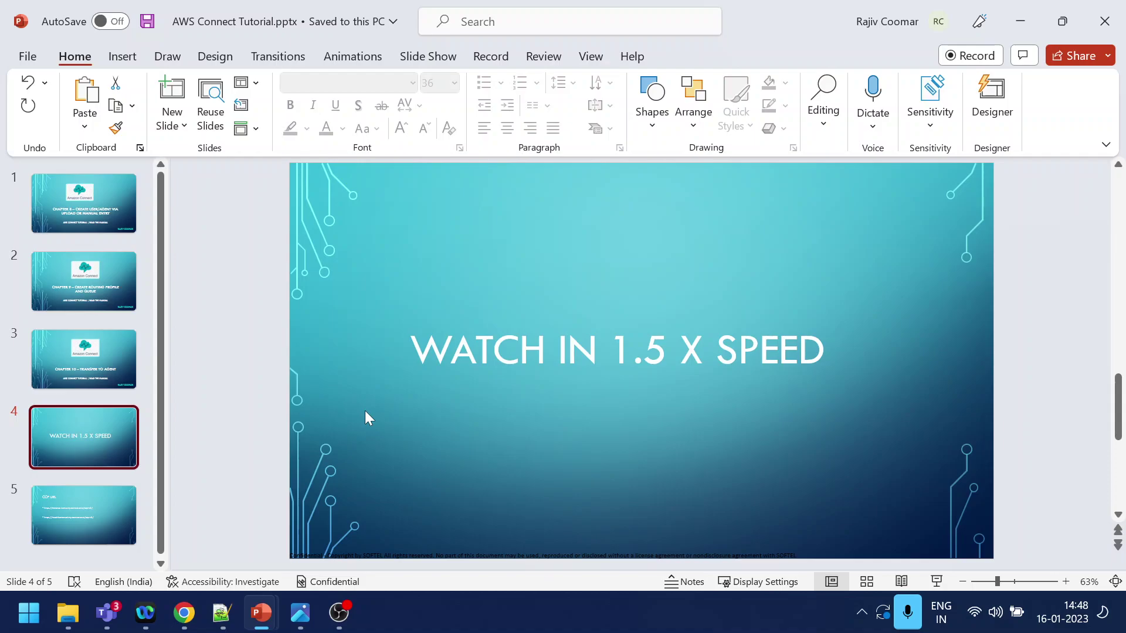
- In the Routing profiles window, open CovidRoutingProfile and review its Voice/Chat channels and CovidDr queue
mouse_move(183, 613)
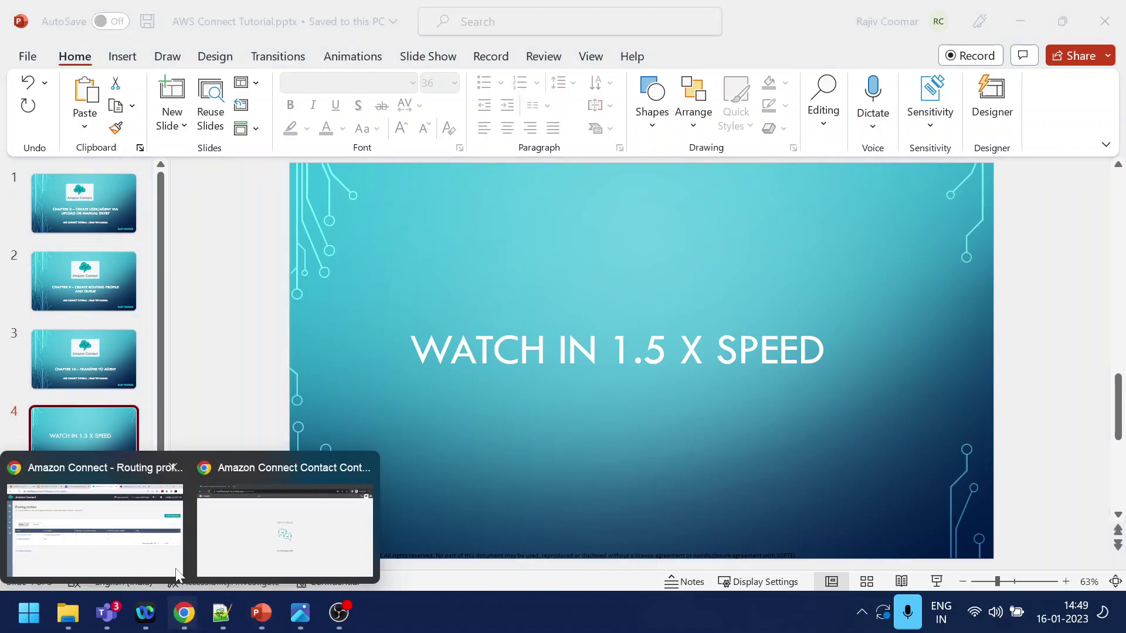
left_click(169, 545)
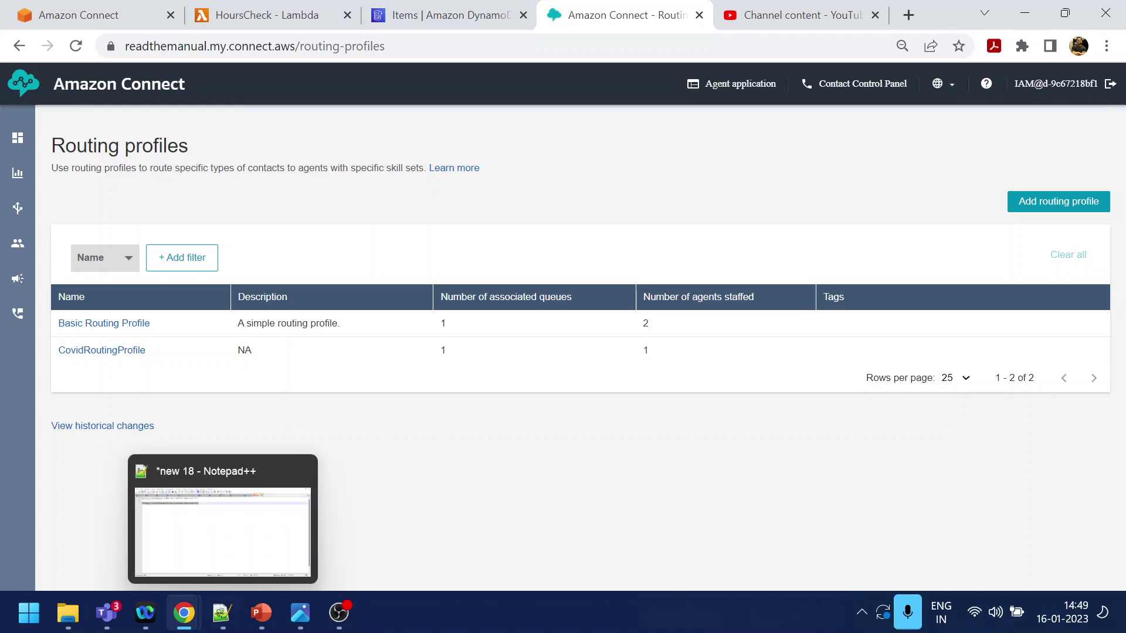
mouse_move(170, 625)
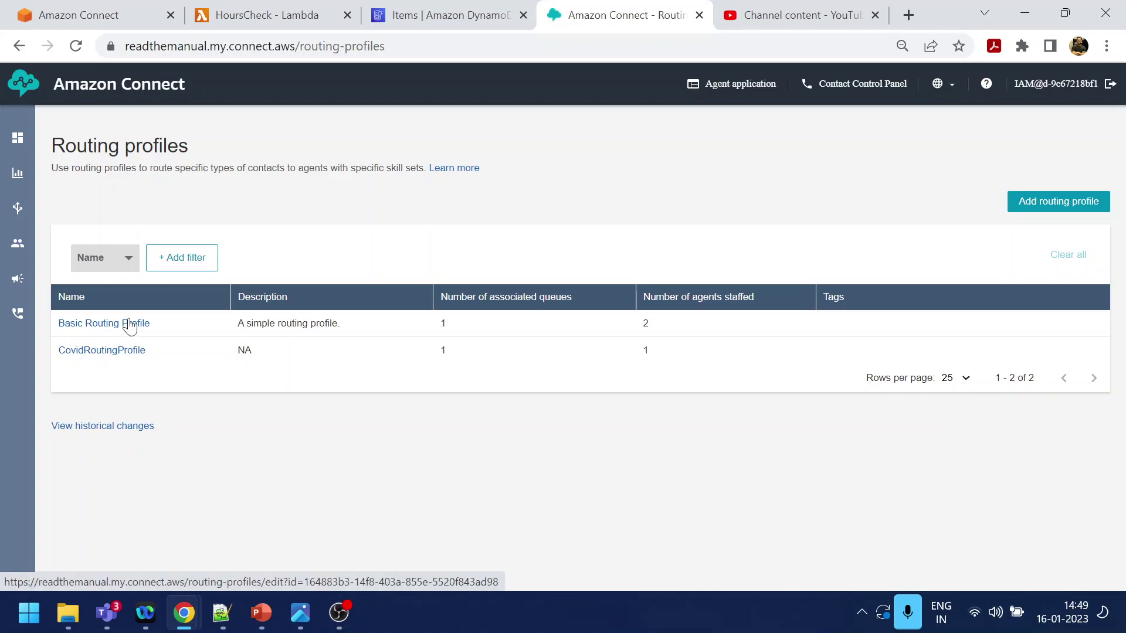
left_click(132, 352)
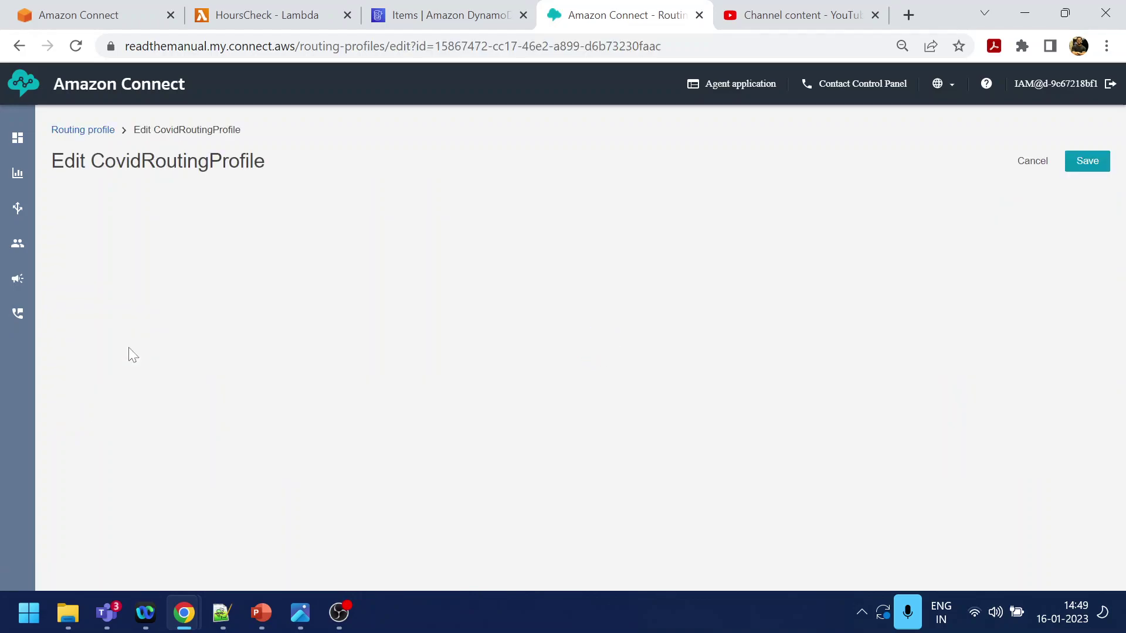
scroll(255, 361, "down", 4)
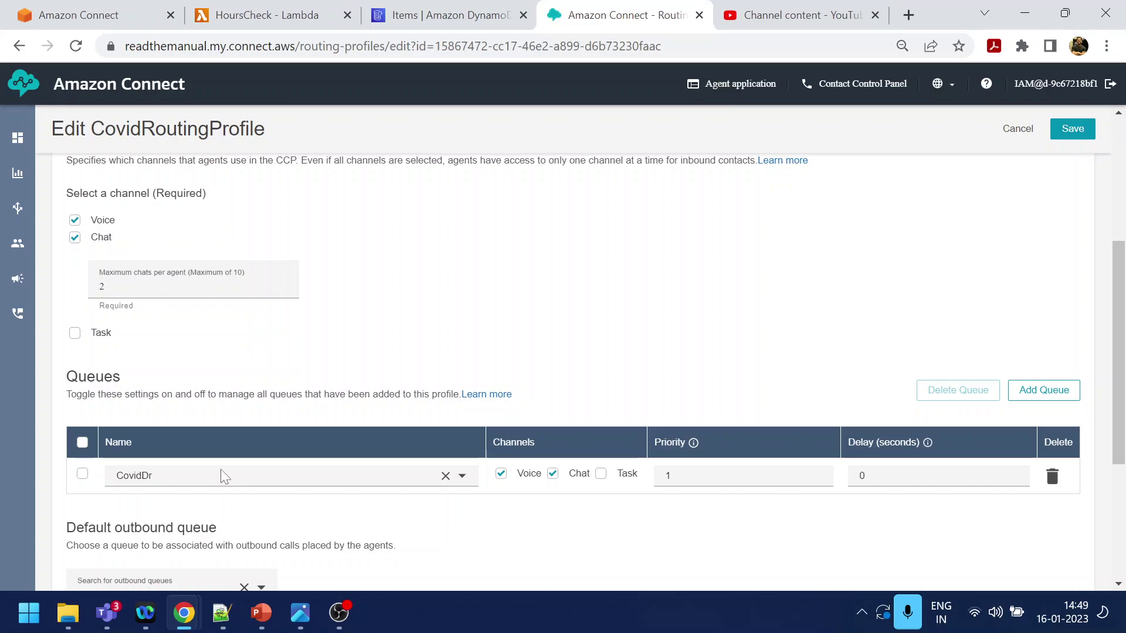
- Review the CovidDr queue's settings, then go to the User management list
mouse_move(19, 210)
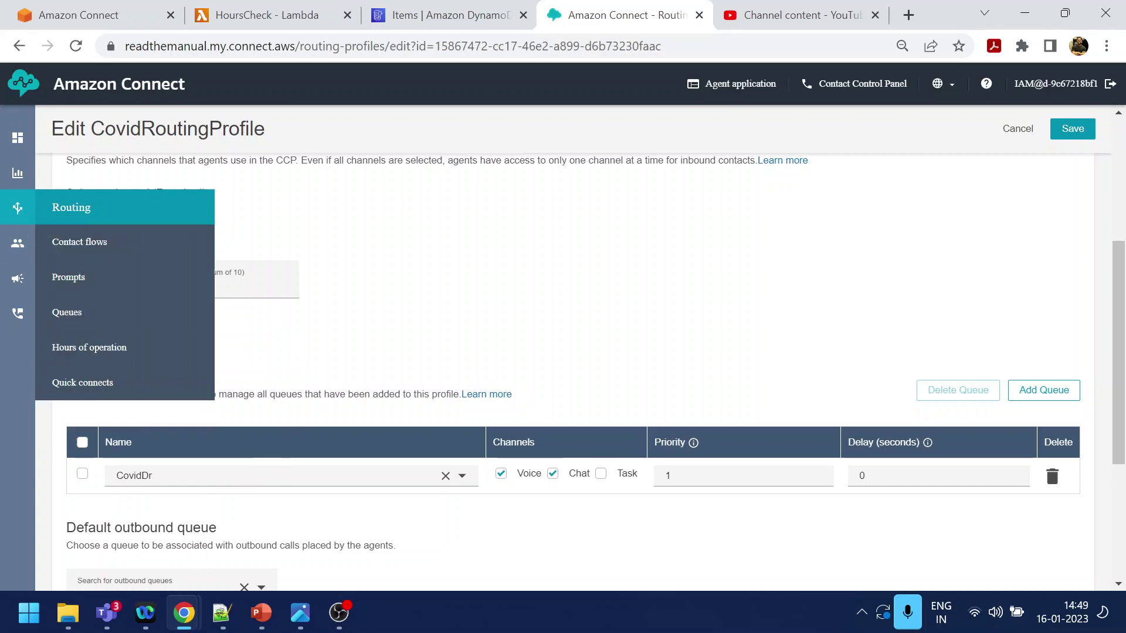
left_click(68, 314)
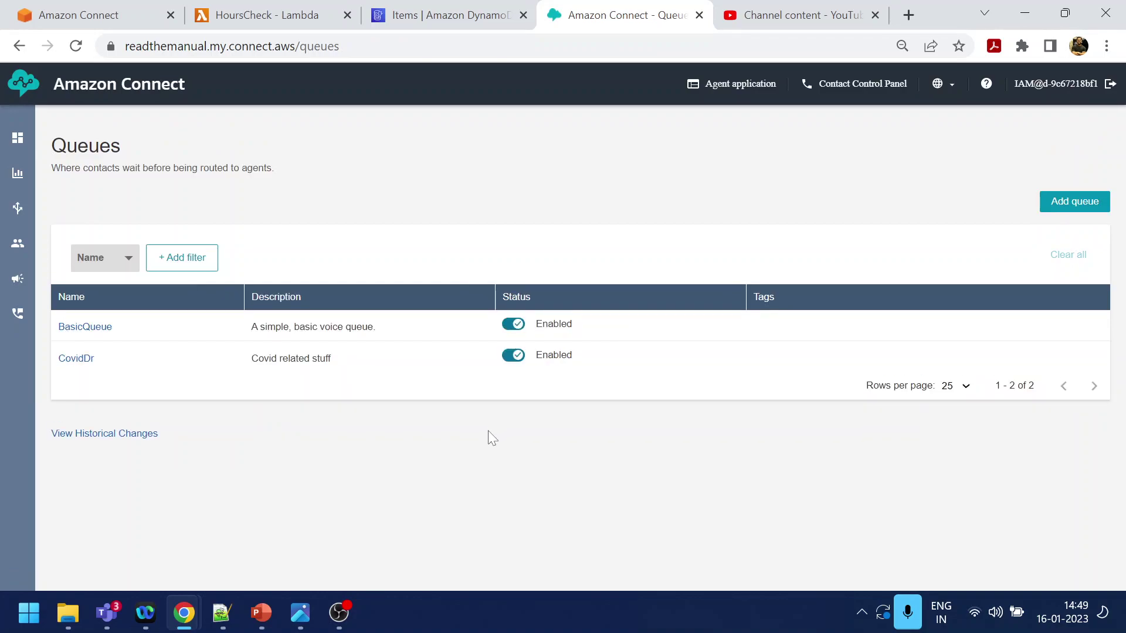
left_click(78, 359)
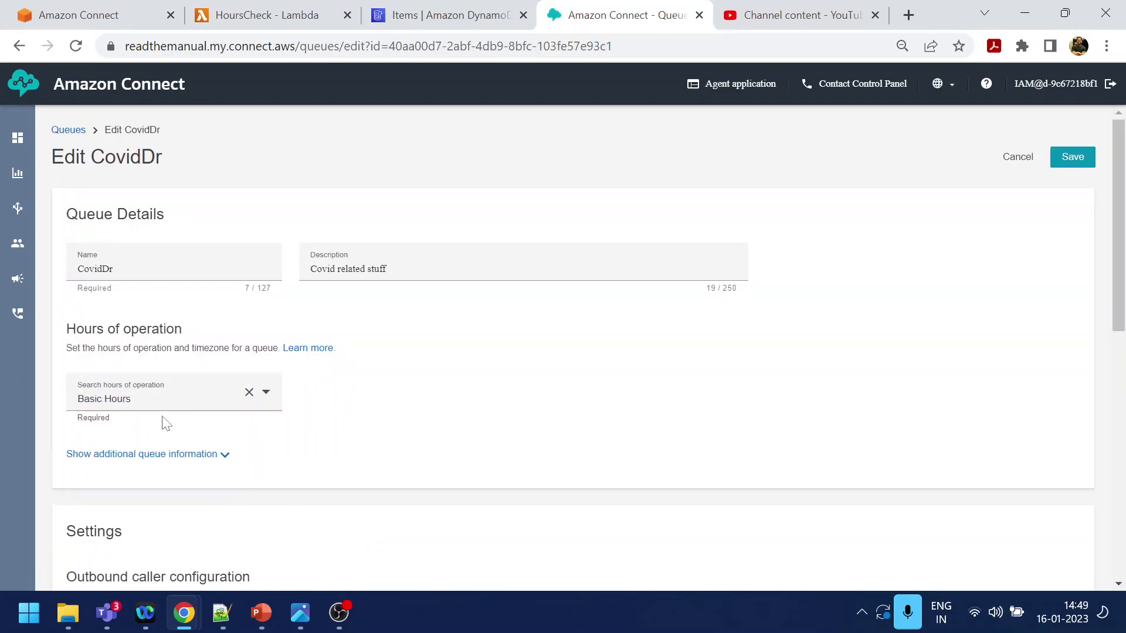
scroll(167, 428, "down", 5)
scroll(279, 453, "up", 5)
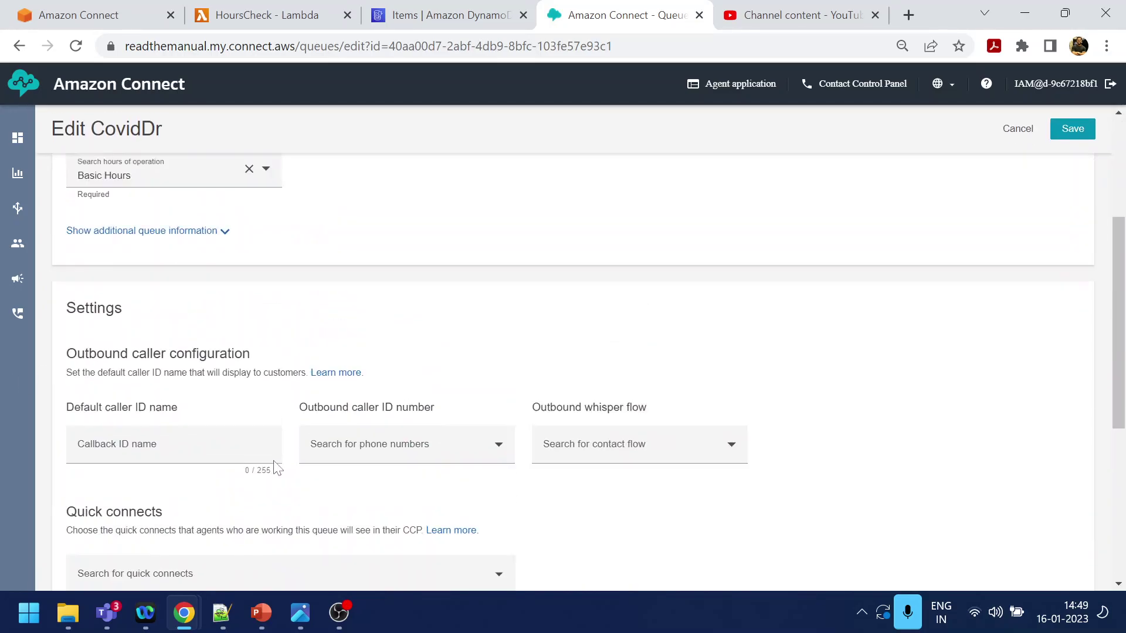
mouse_move(19, 245)
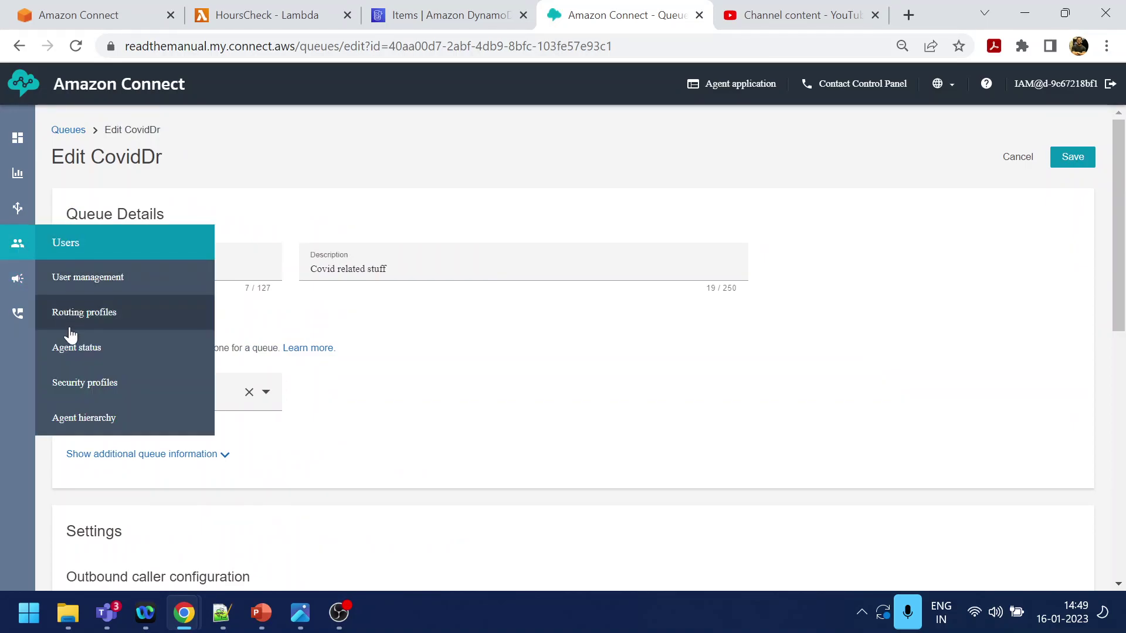
left_click(66, 289)
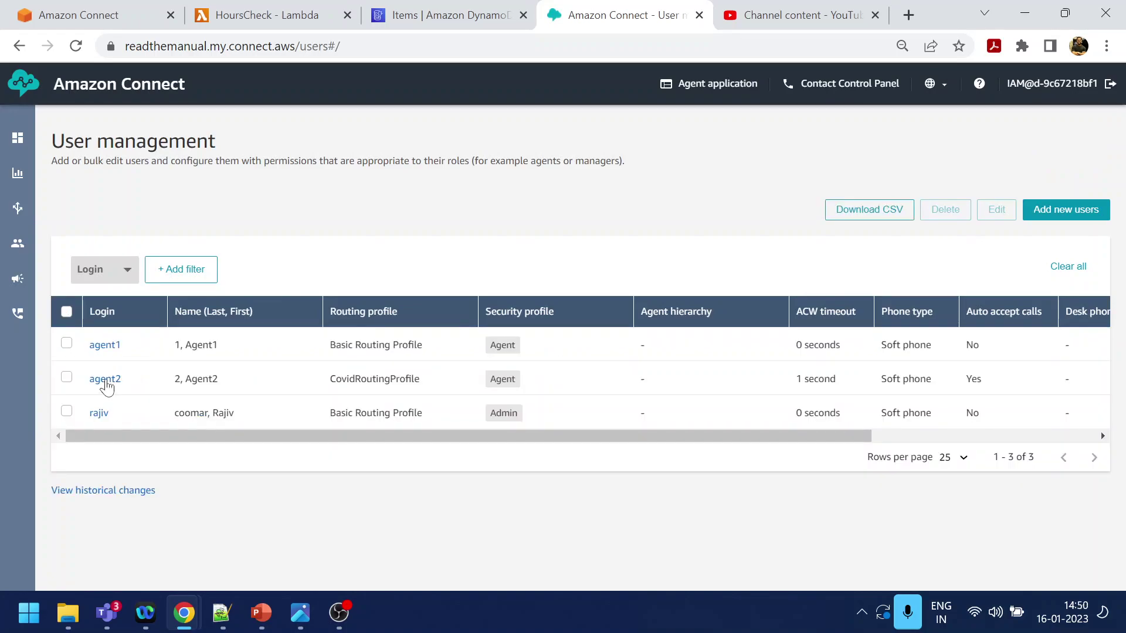
- Open agent2's user settings to check the Agent profile, CovidRoutingProfile, auto-accept soft phone and 1-second ACW
left_click(105, 379)
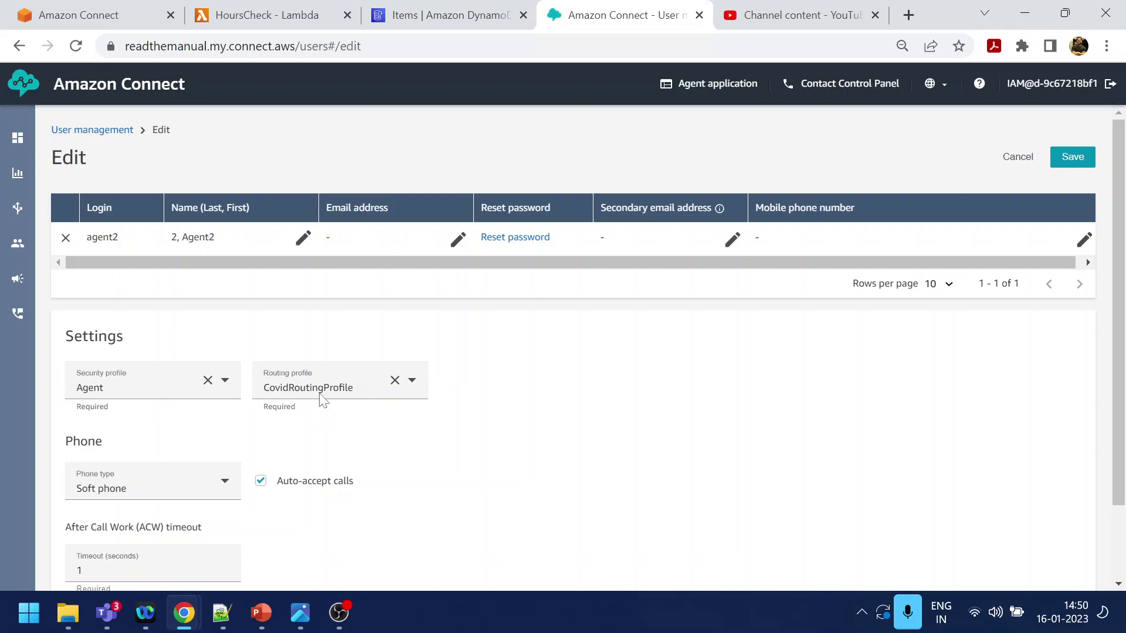
scroll(378, 367, "down", 2)
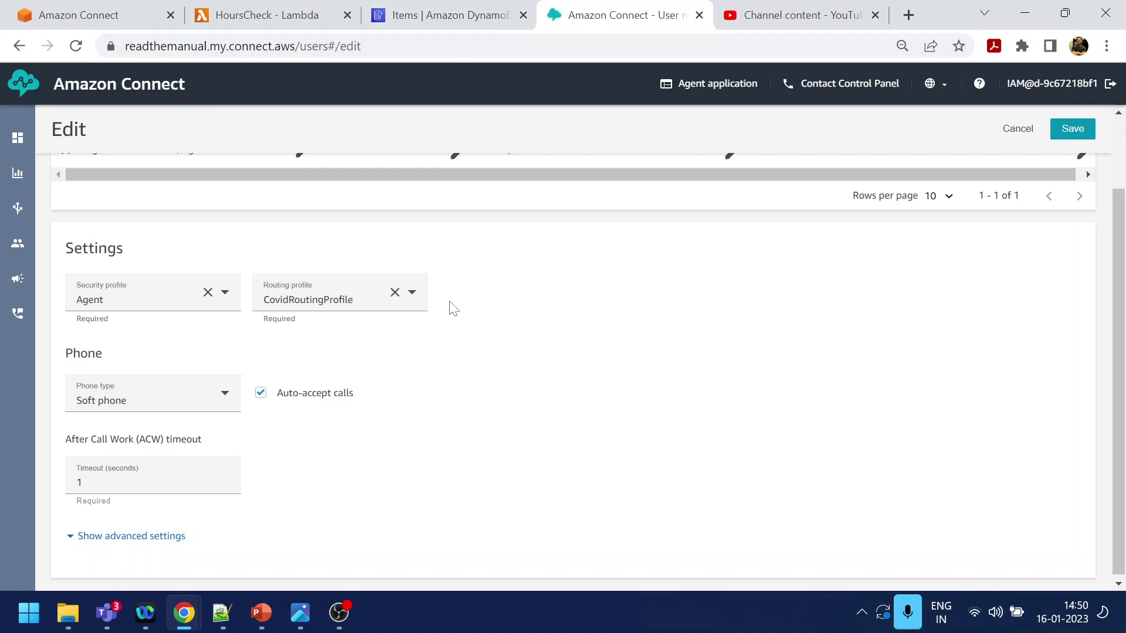
- Open the MainMenu_IVR contact flow, dismiss the info banner, and pan to its Lex and Lambda blocks
mouse_move(33, 210)
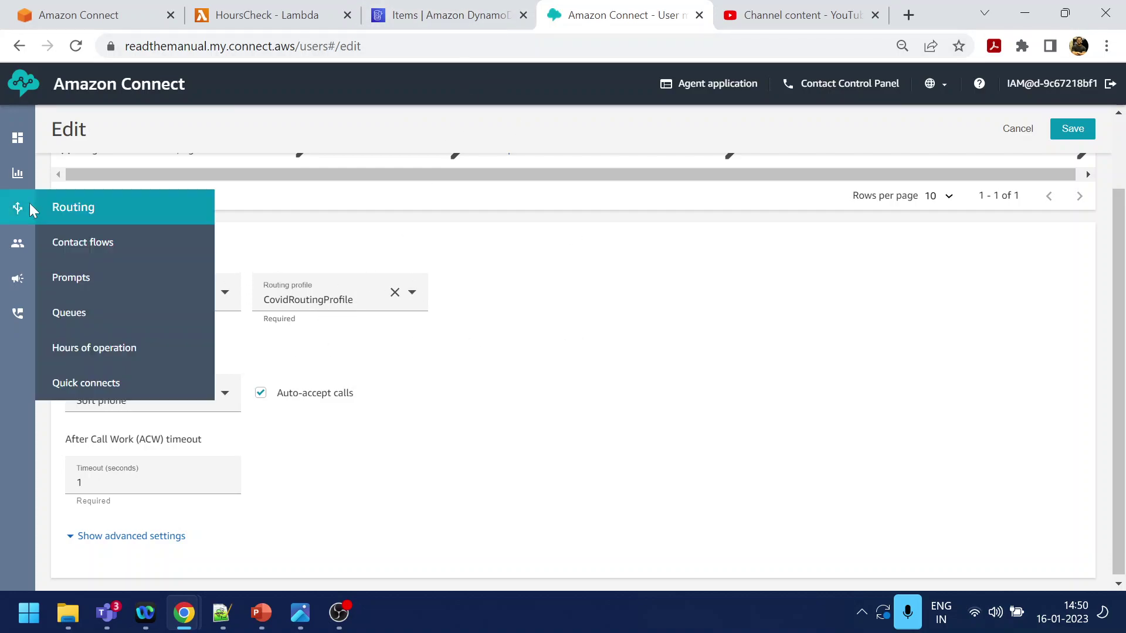
left_click(107, 239)
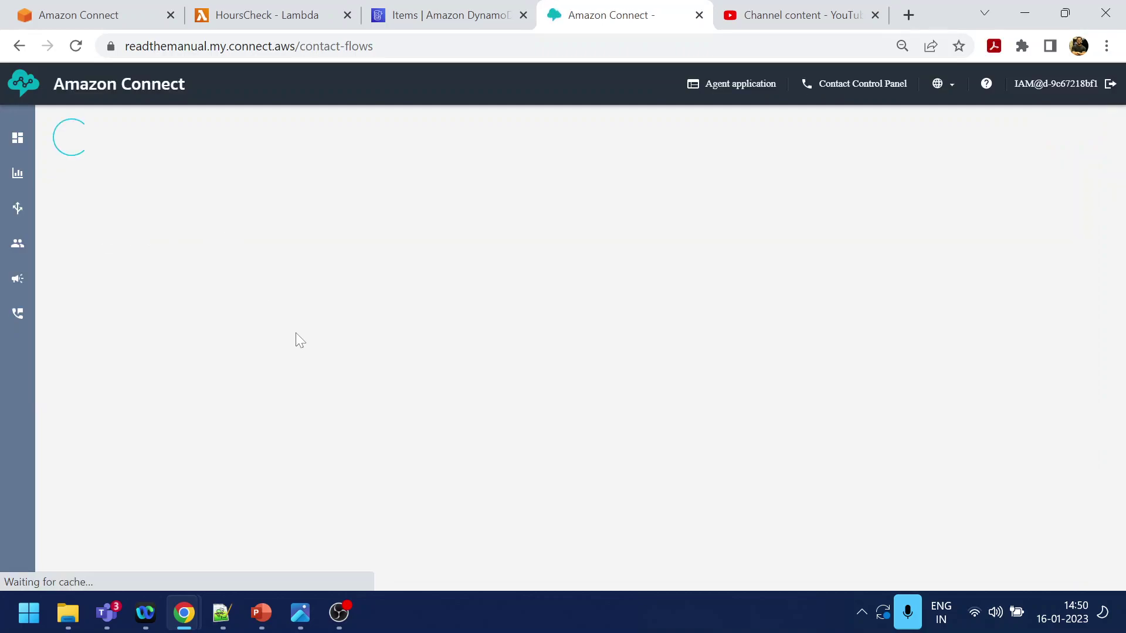
scroll(317, 295, "down", 5)
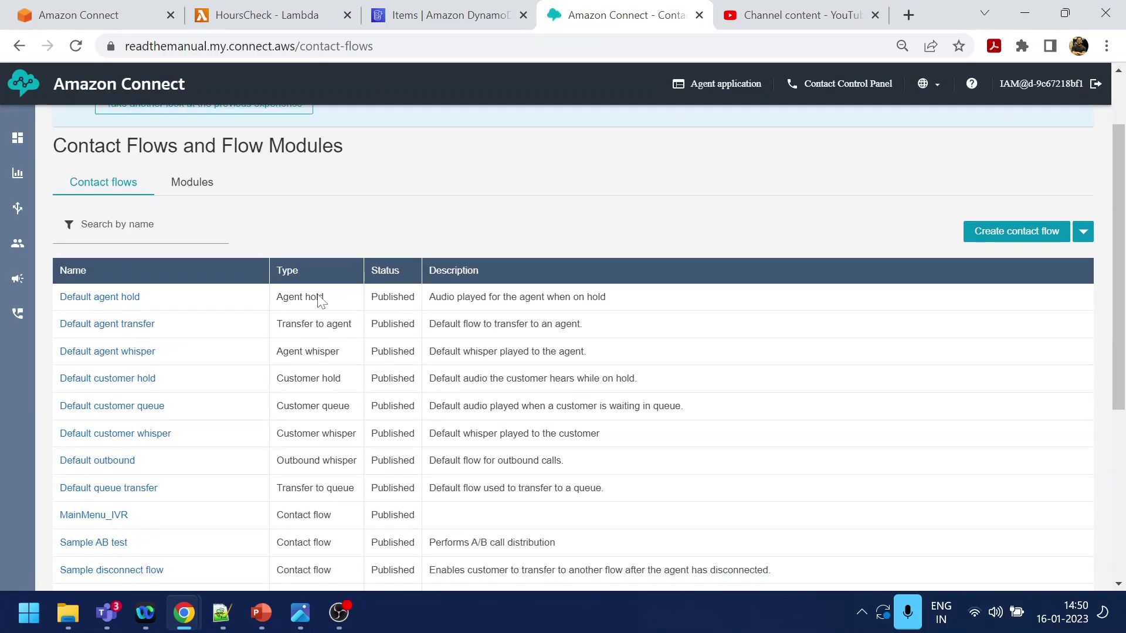
left_click(88, 340)
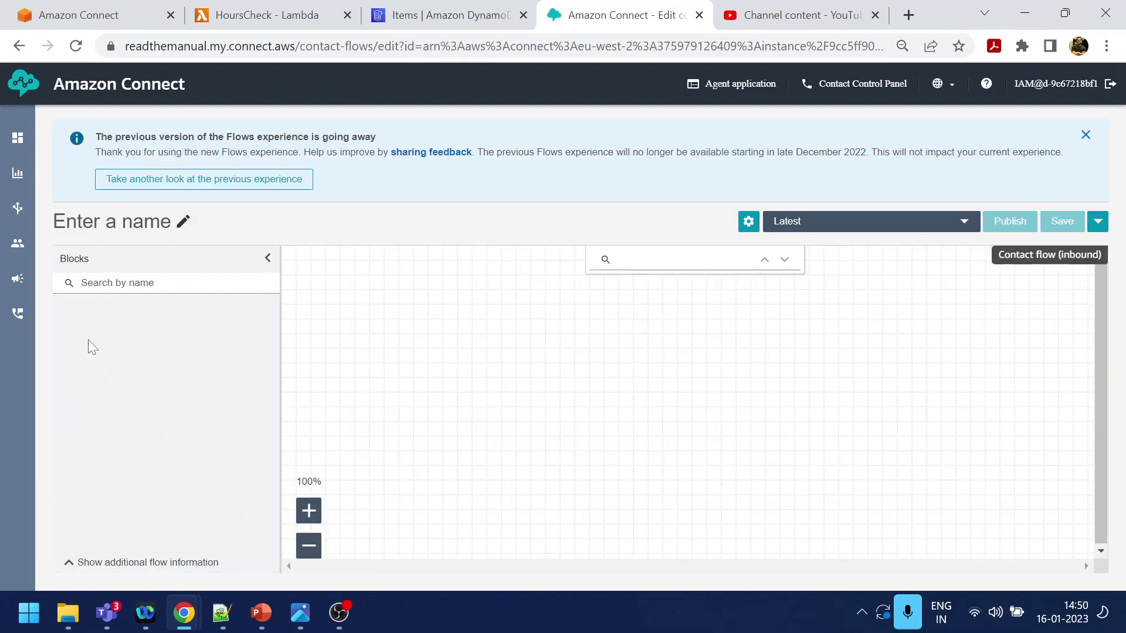
left_click(1086, 138)
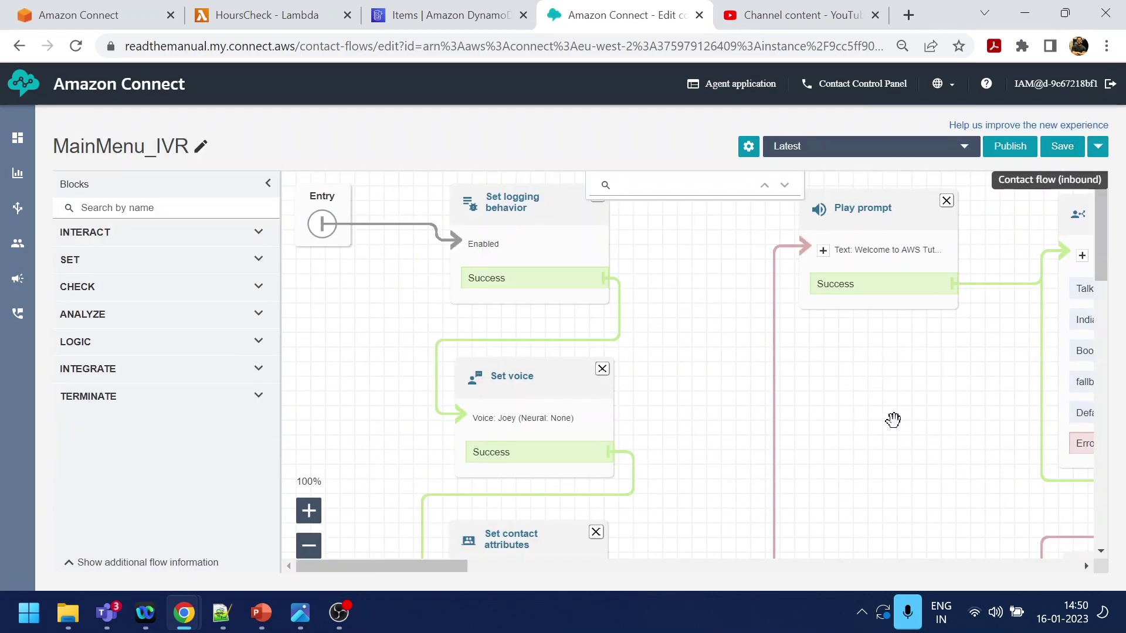
scroll(938, 416, "right", 5)
scroll(1043, 412, "right", 3)
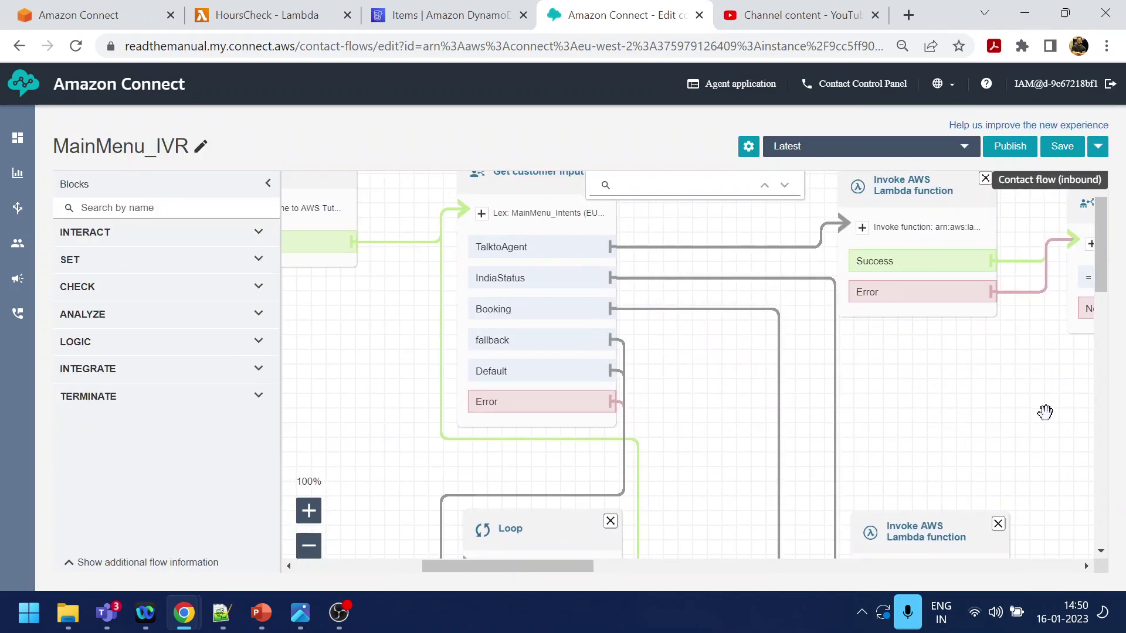
scroll(1022, 407, "right", 3)
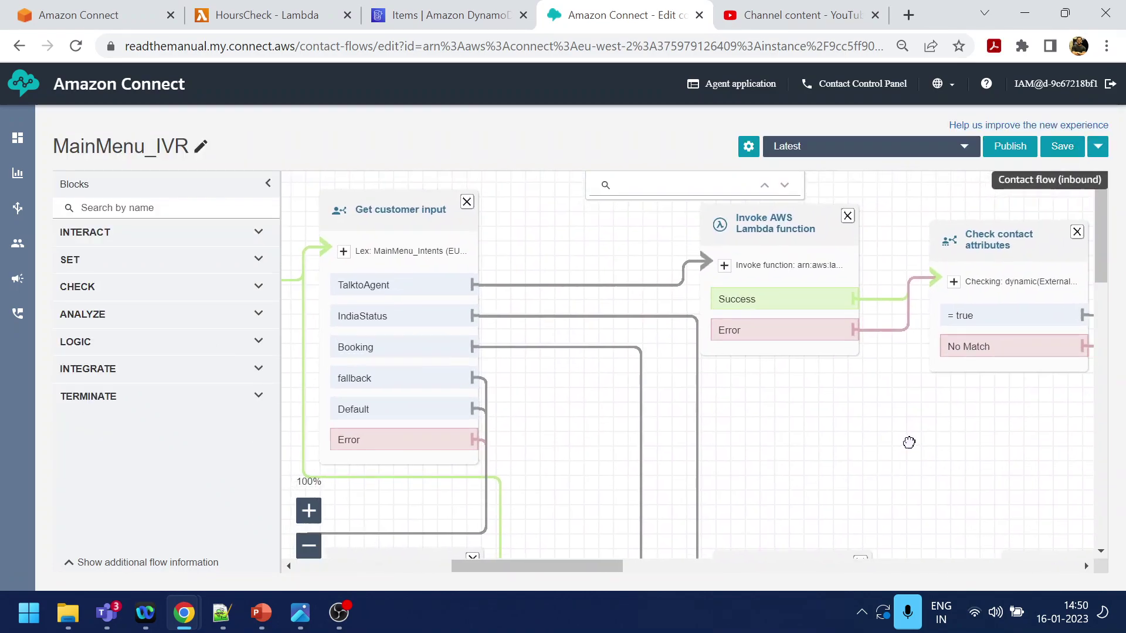
- View the callflow.png diagram in Photos, including the Talk branch leading to queue treatment
left_click(301, 613)
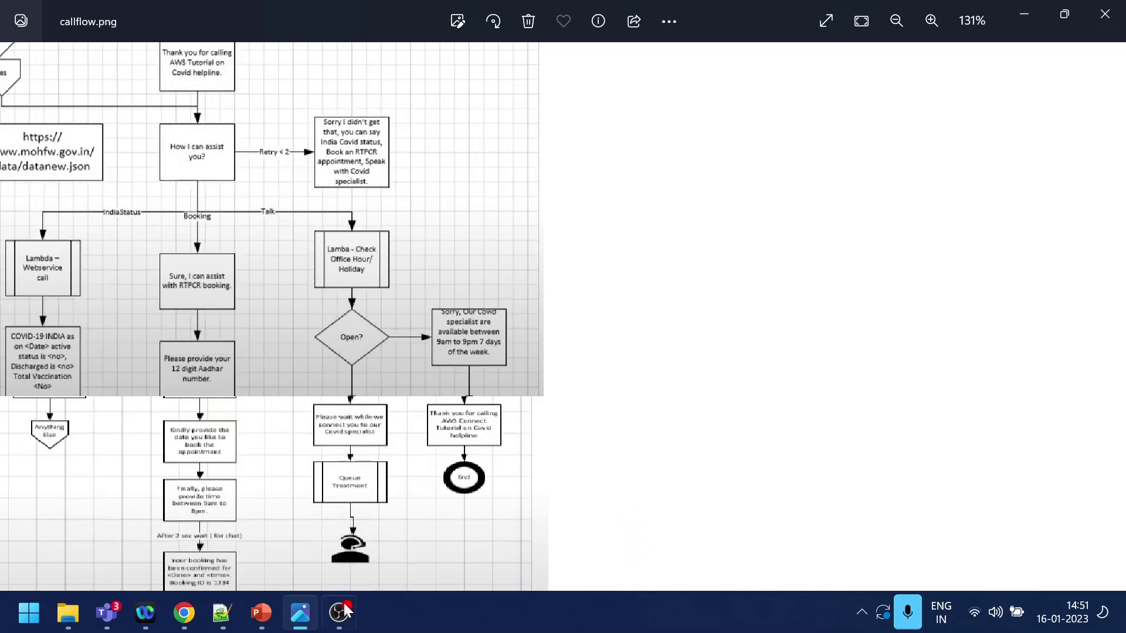
- Back in the flow editor, inspect the 'Please wait while we connect you' prompt on the true branch
key("alt+Tab")
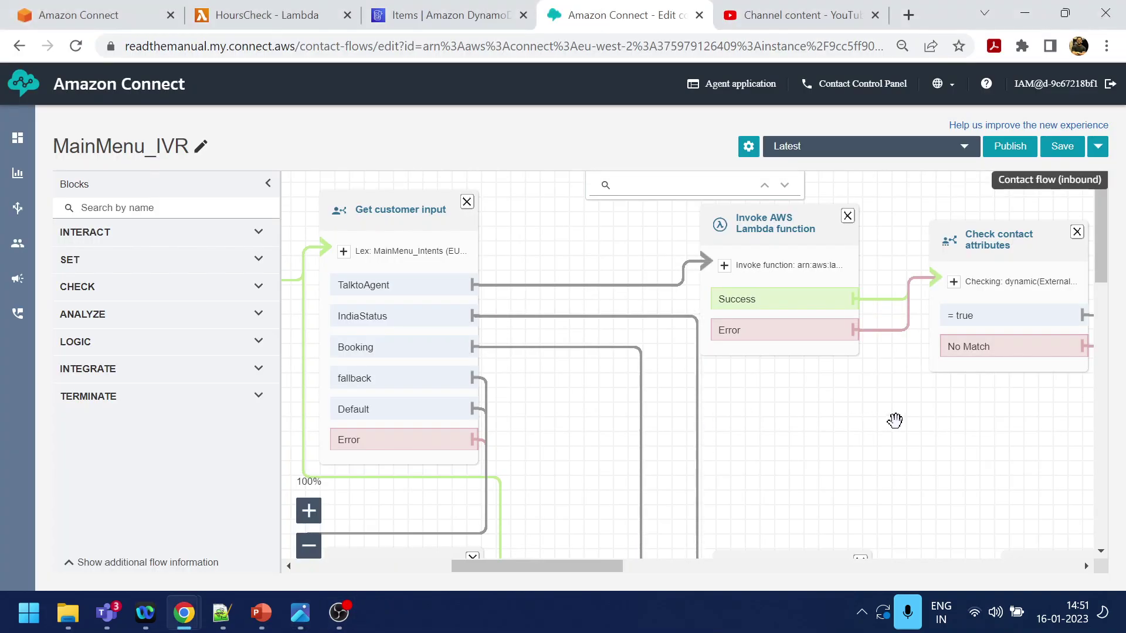
scroll(969, 429, "right", 6)
left_click_drag(1058, 268, 803, 262)
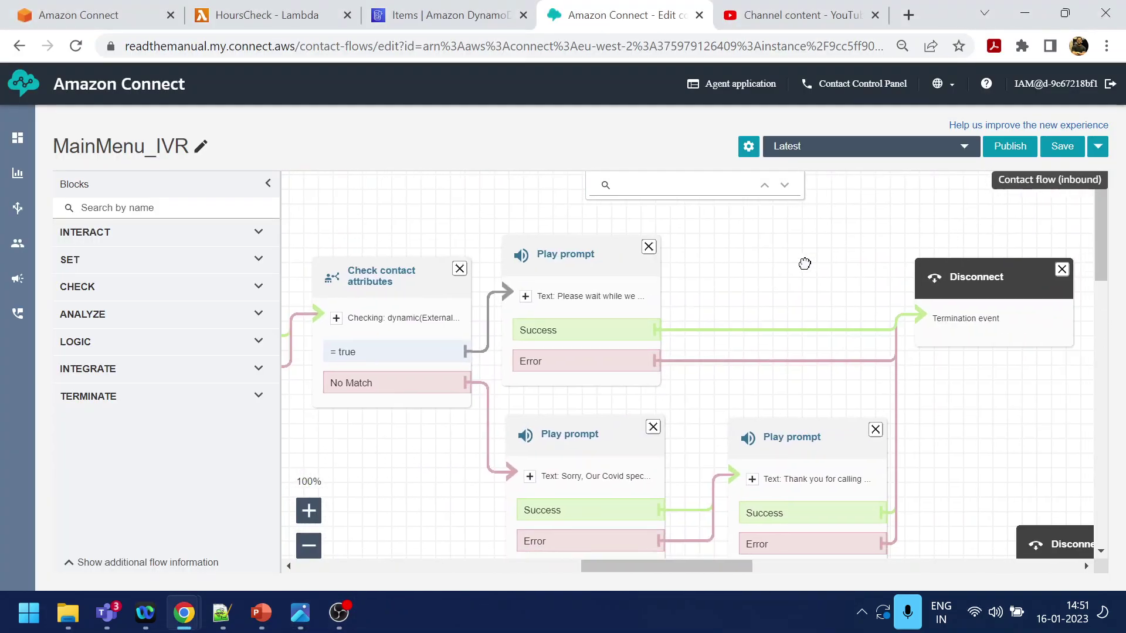
left_click(590, 258)
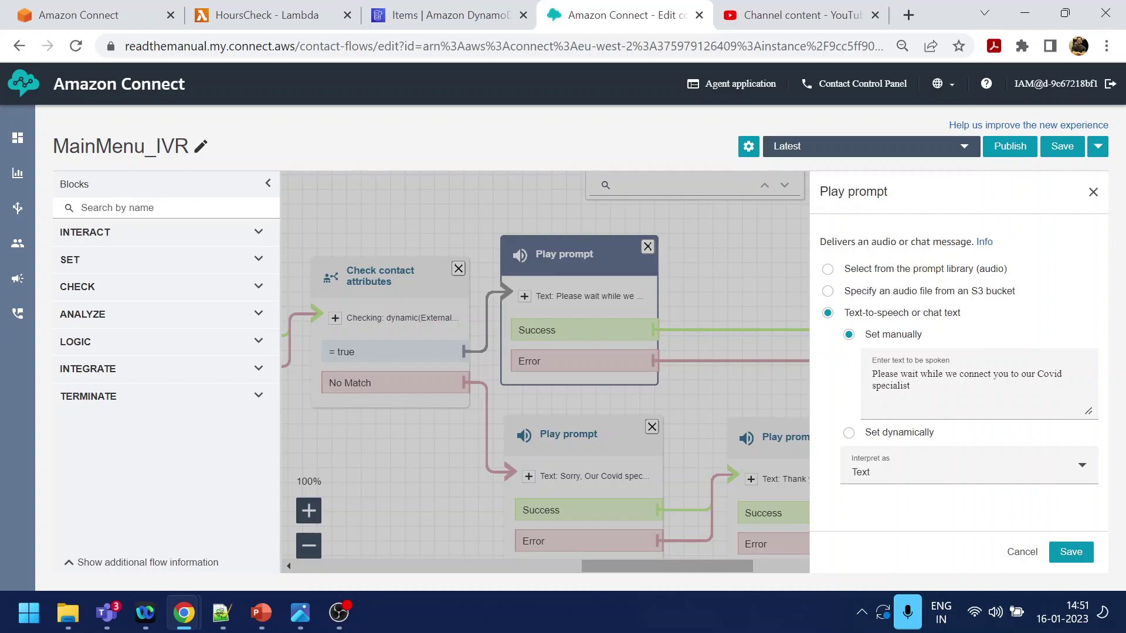
left_click(1093, 191)
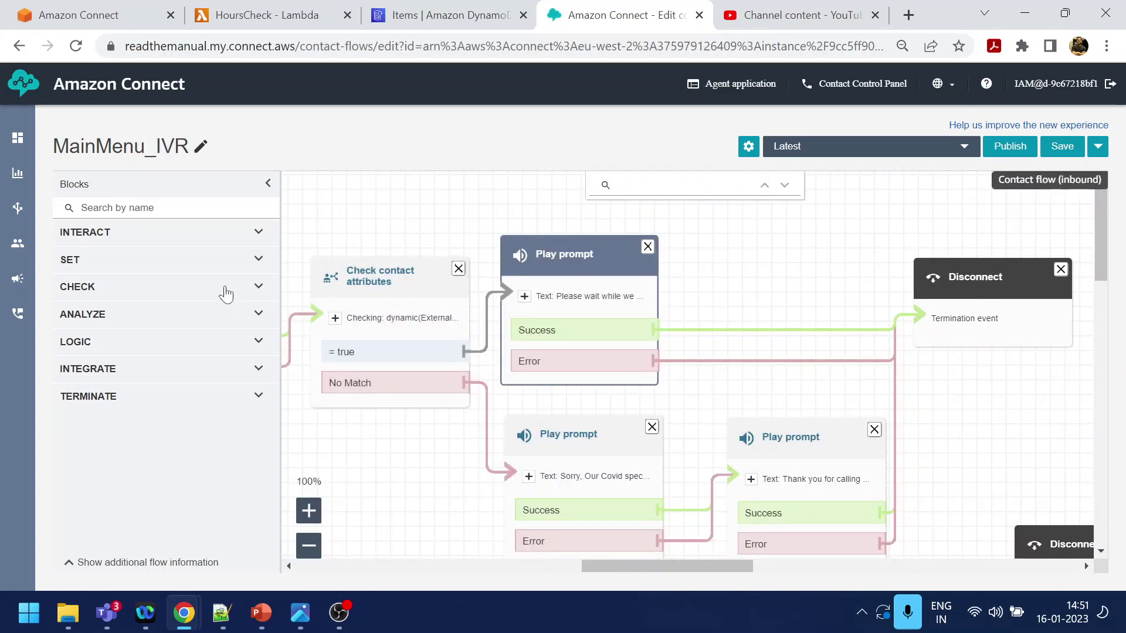
left_click(150, 206)
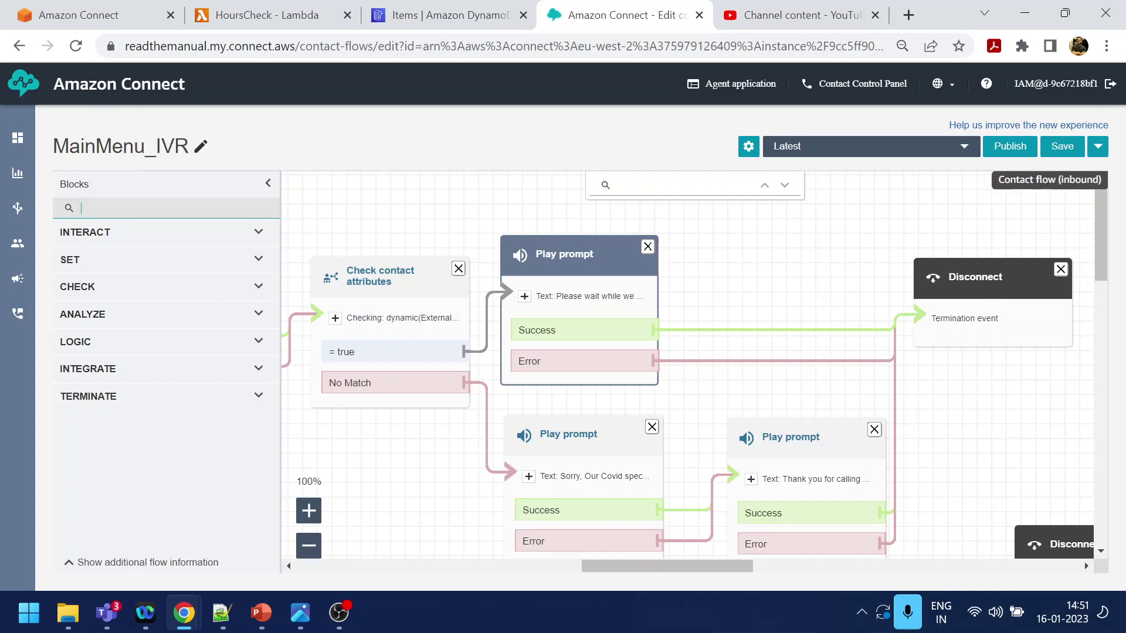
- Replace the prompt's Success-to-Disconnect link with a Set working queue block set to CovidDr
type("queu")
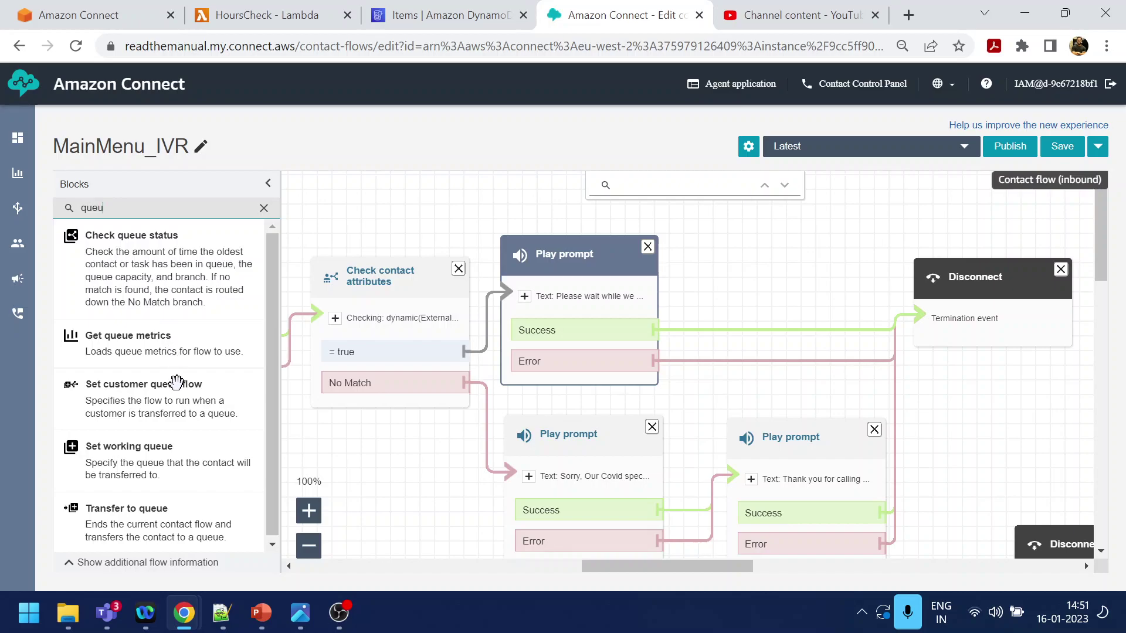
left_click_drag(156, 460, 823, 232)
left_click_drag(963, 274, 1125, 407)
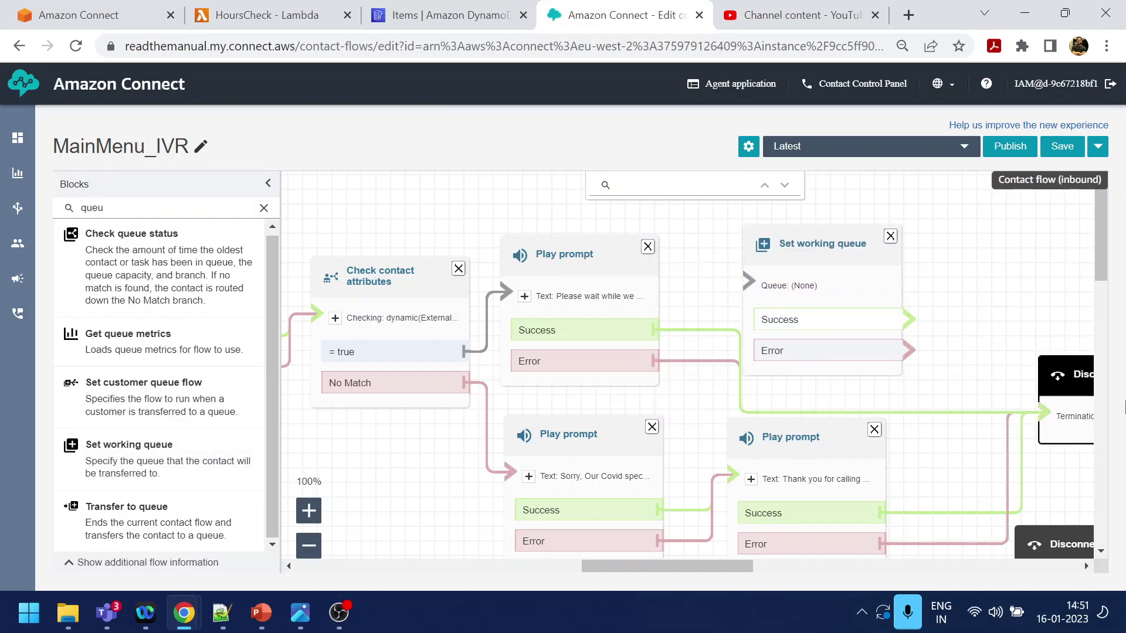
left_click_drag(1075, 381, 1095, 390)
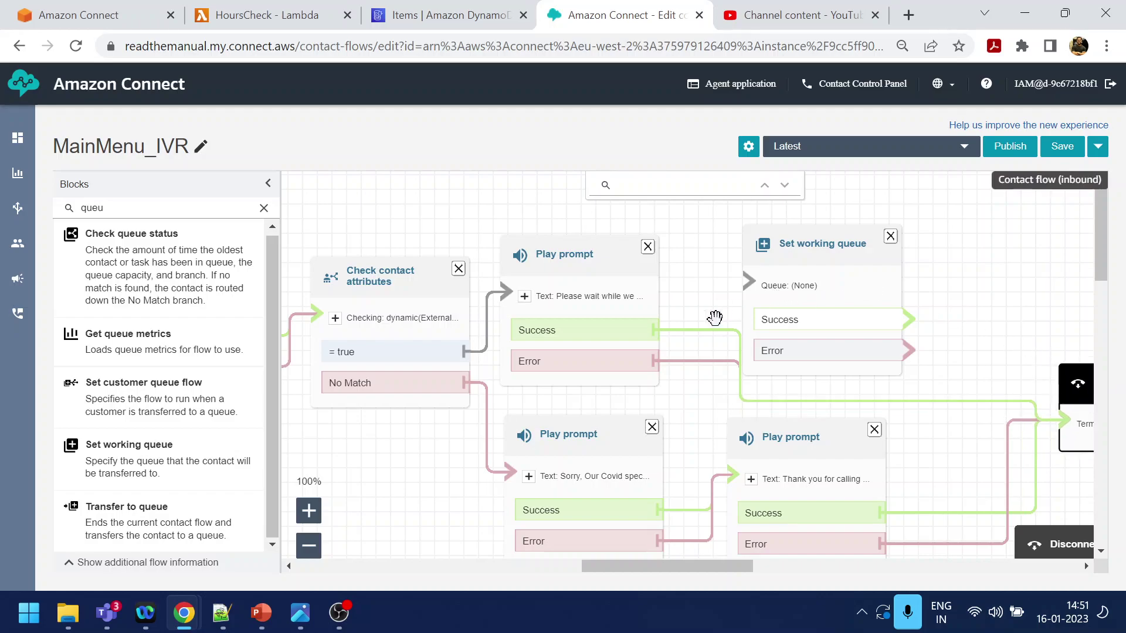
left_click(667, 332)
left_click_drag(667, 329, 751, 283)
left_click(818, 245)
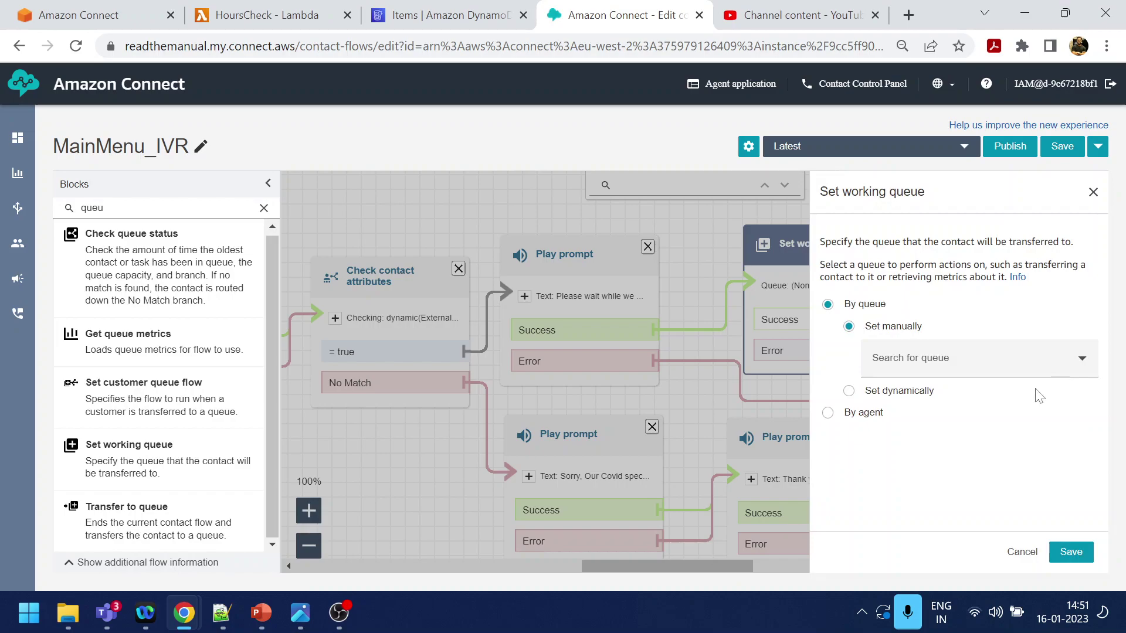
left_click(917, 370)
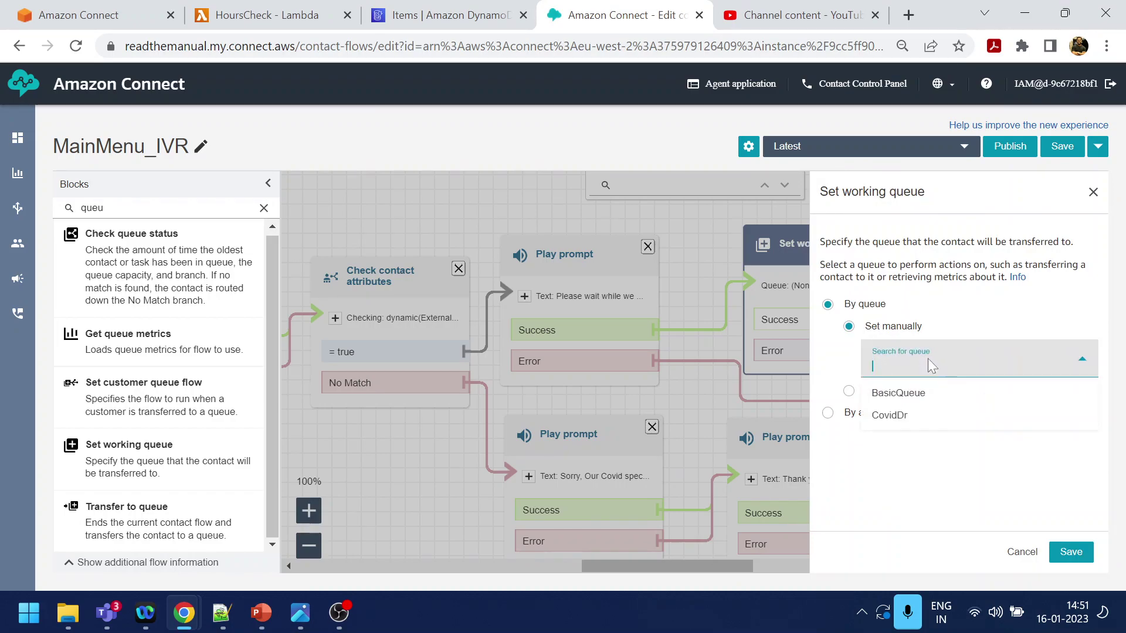
left_click(919, 416)
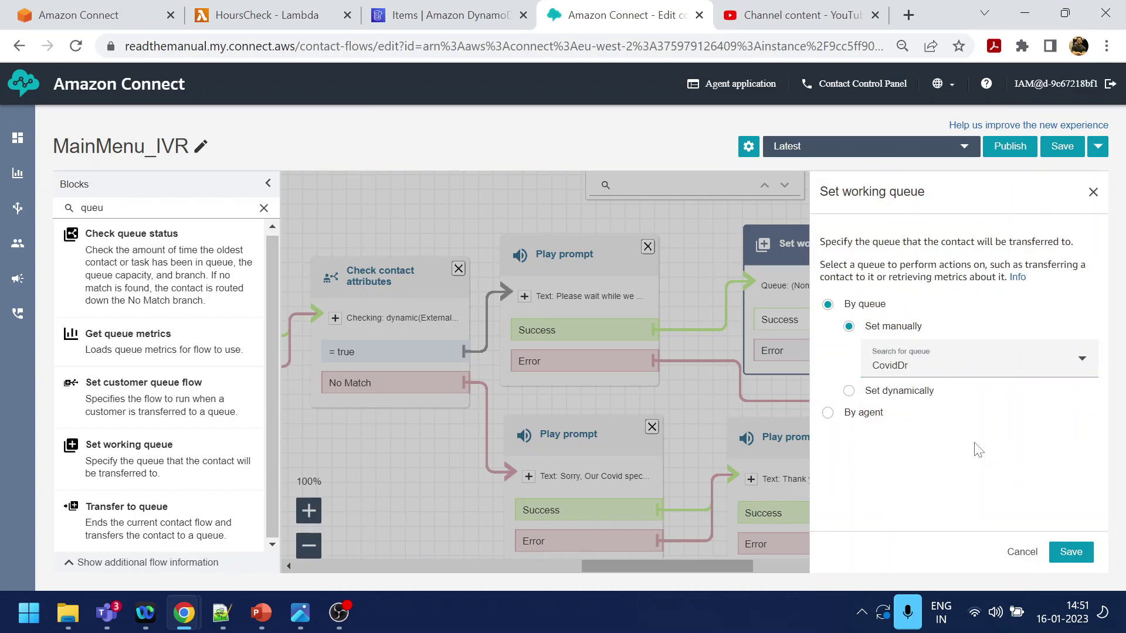
left_click(1071, 552)
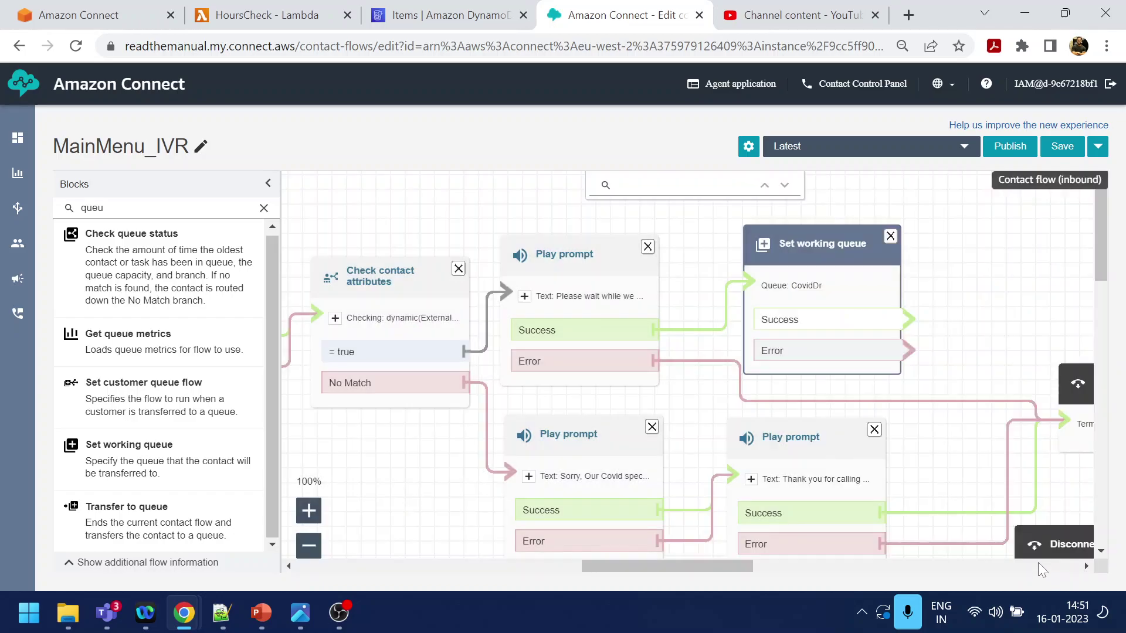
left_click_drag(1079, 401, 1080, 436)
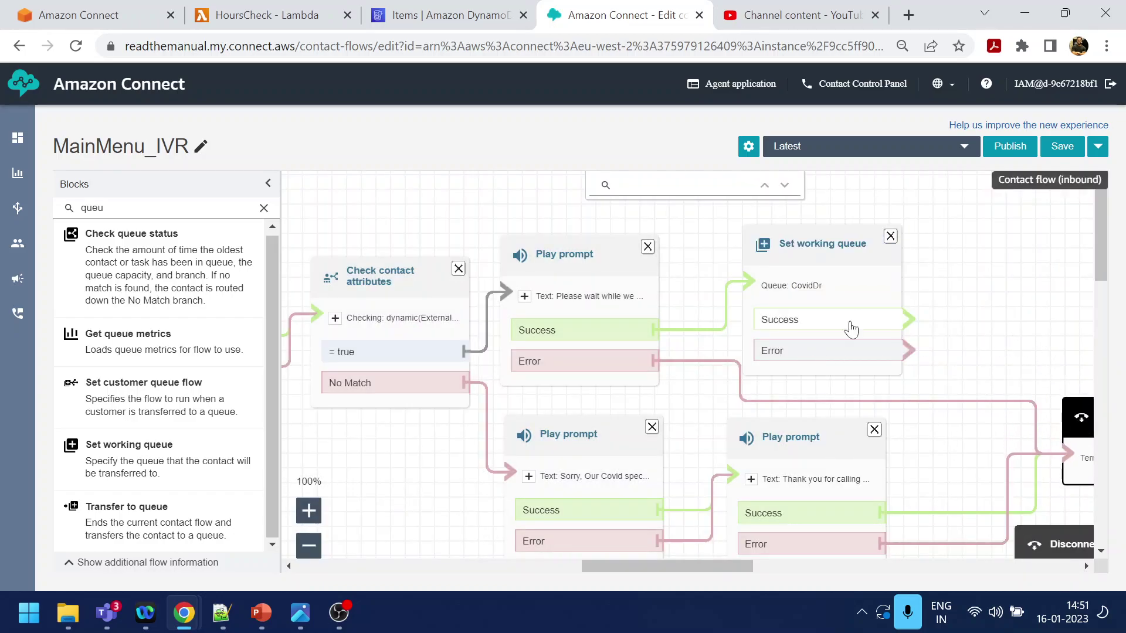
- Add a new Play prompt block from INTERACT and connect Set working queue's Error branch to it
left_click(264, 208)
left_click(104, 235)
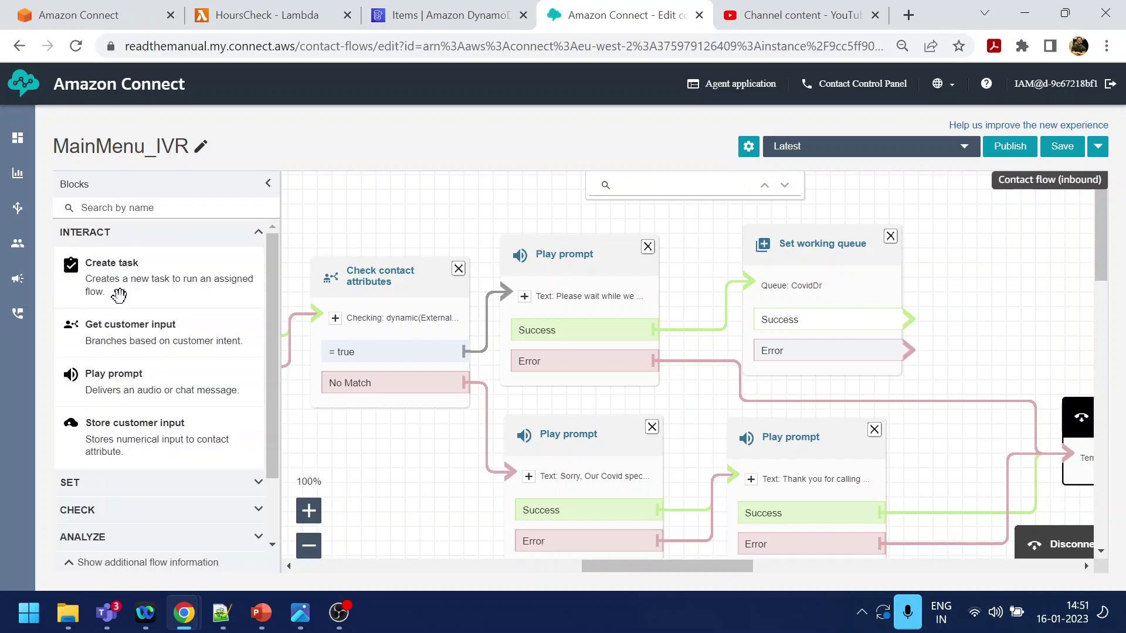
left_click_drag(118, 378, 916, 255)
left_click(810, 350)
left_click_drag(812, 356, 1033, 380)
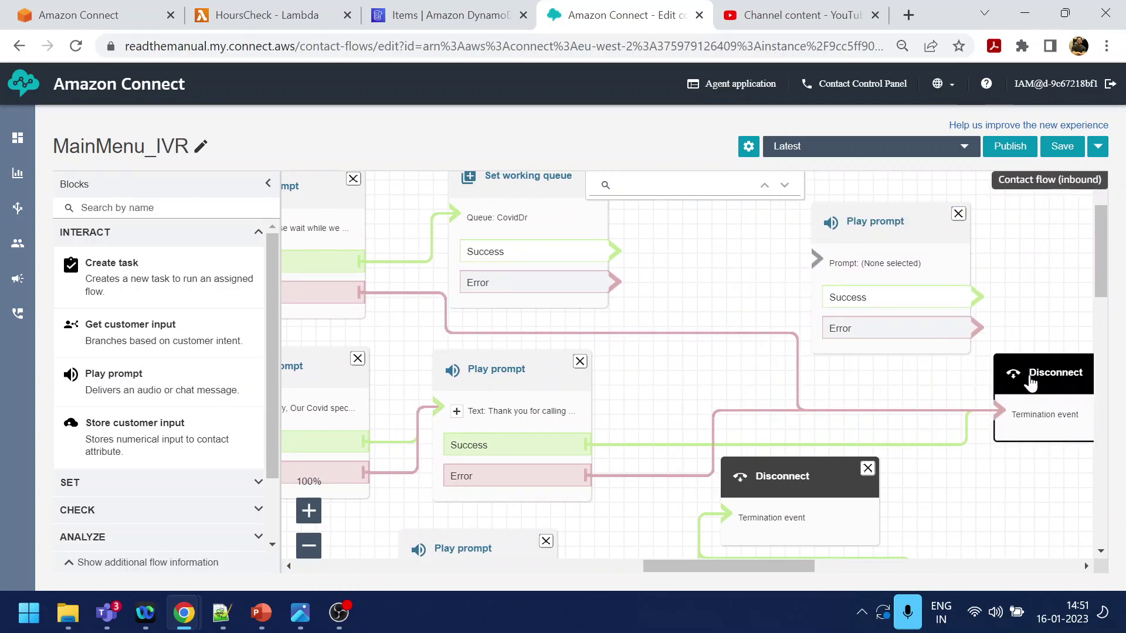
left_click_drag(611, 276, 825, 280)
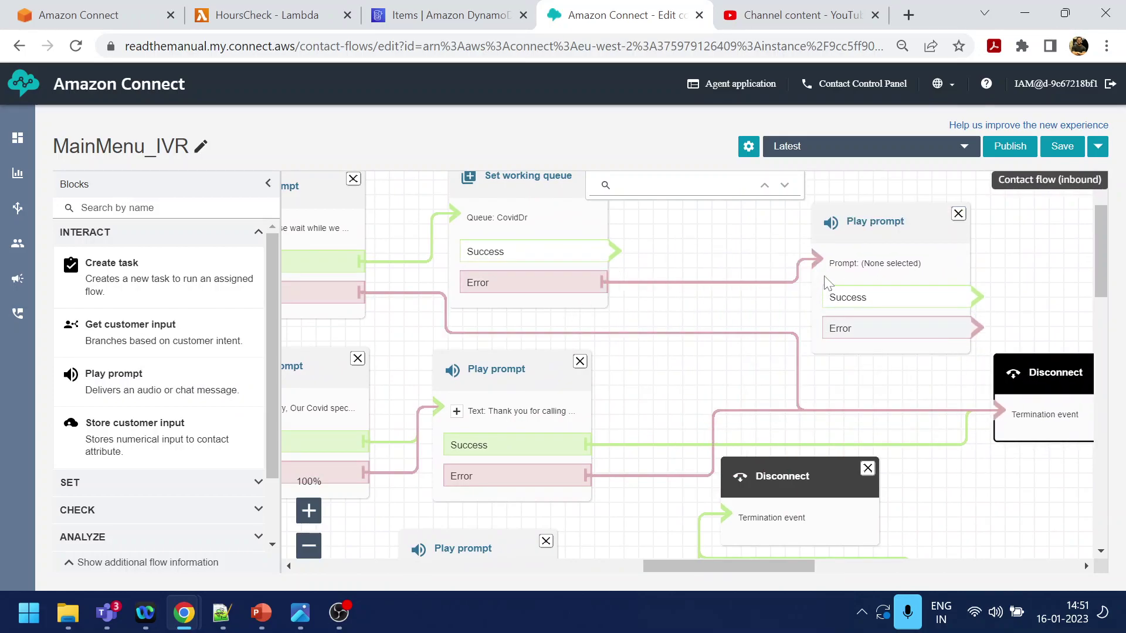
- Set the prompt's text-to-speech to 'Sorry we are facing technical difficulty, please try after some time.' and save
left_click(854, 222)
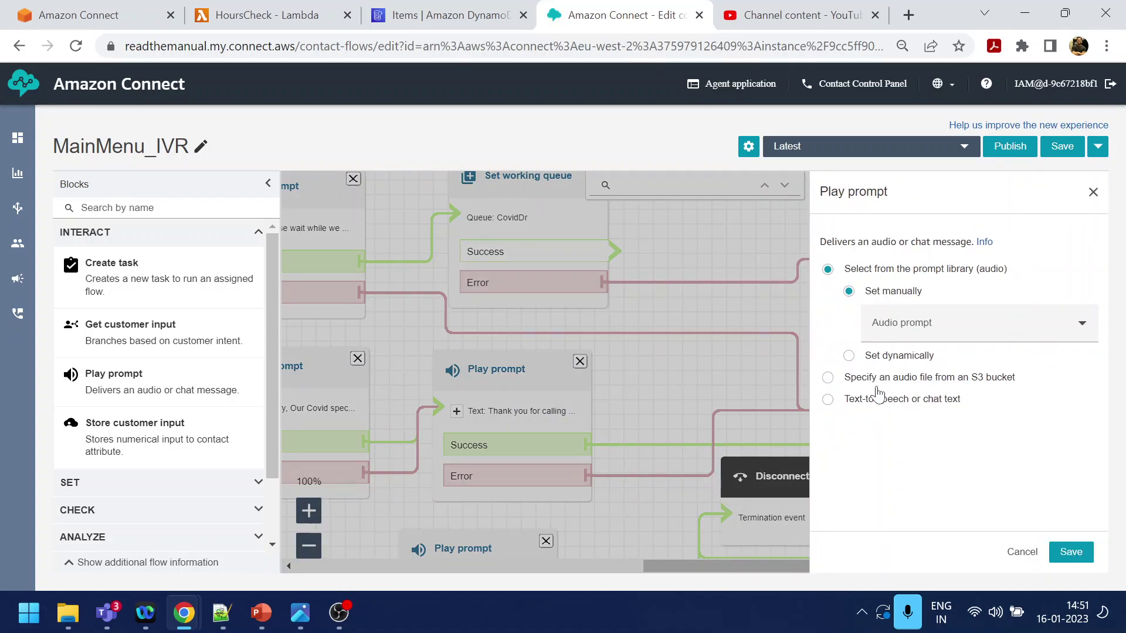
left_click(876, 399)
left_click(873, 373)
type("Sorry we are facing technical difficulty, please try a")
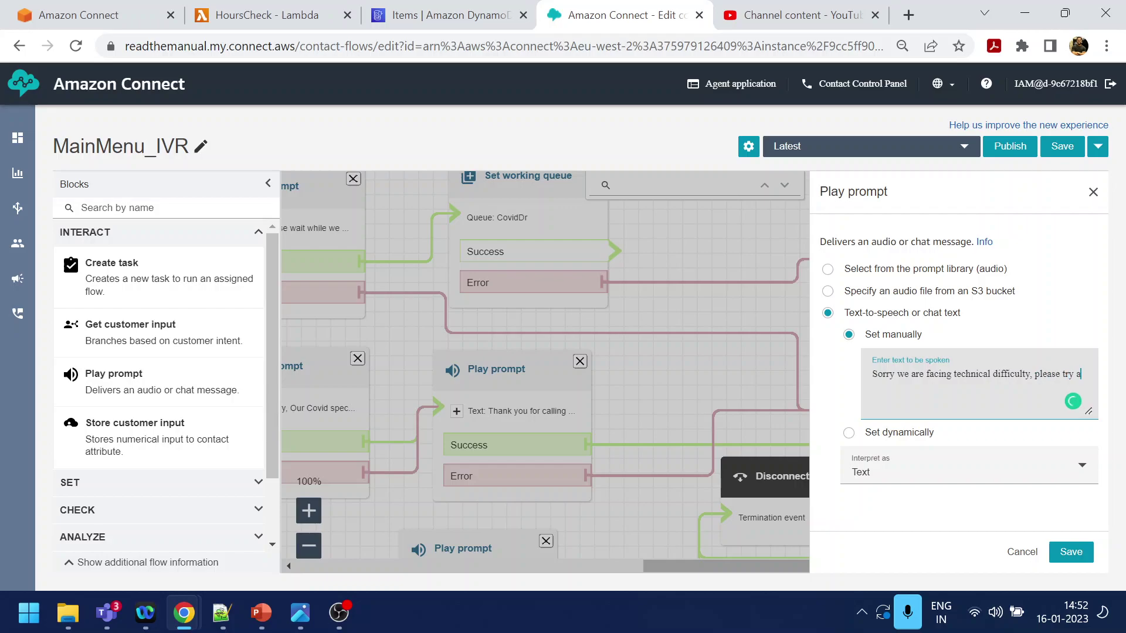
type("ter some time.")
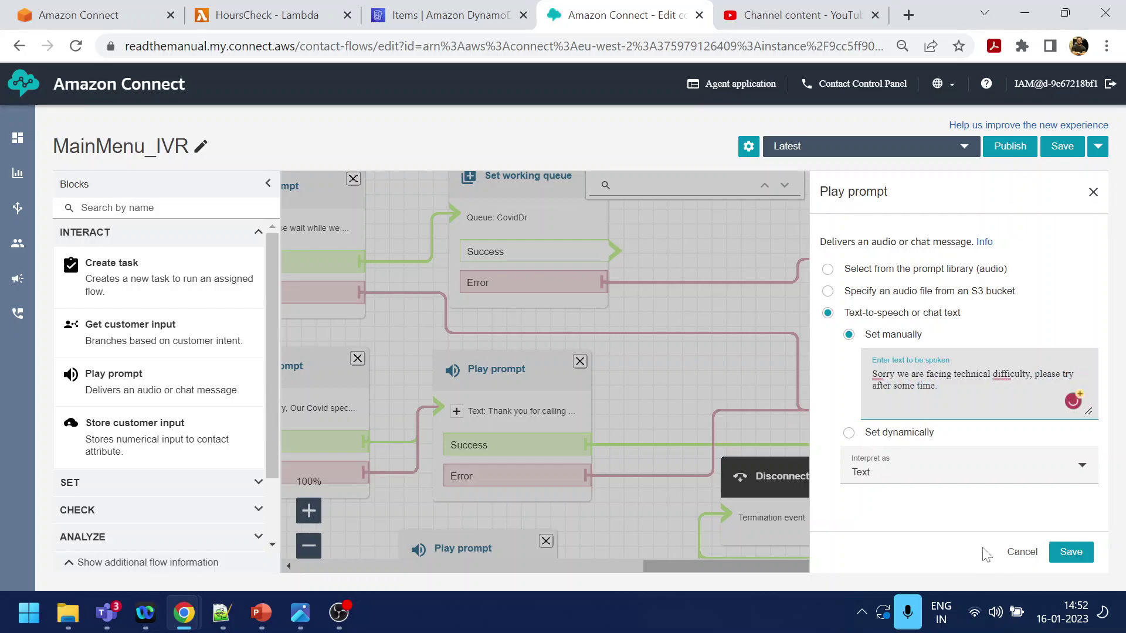
left_click(1070, 552)
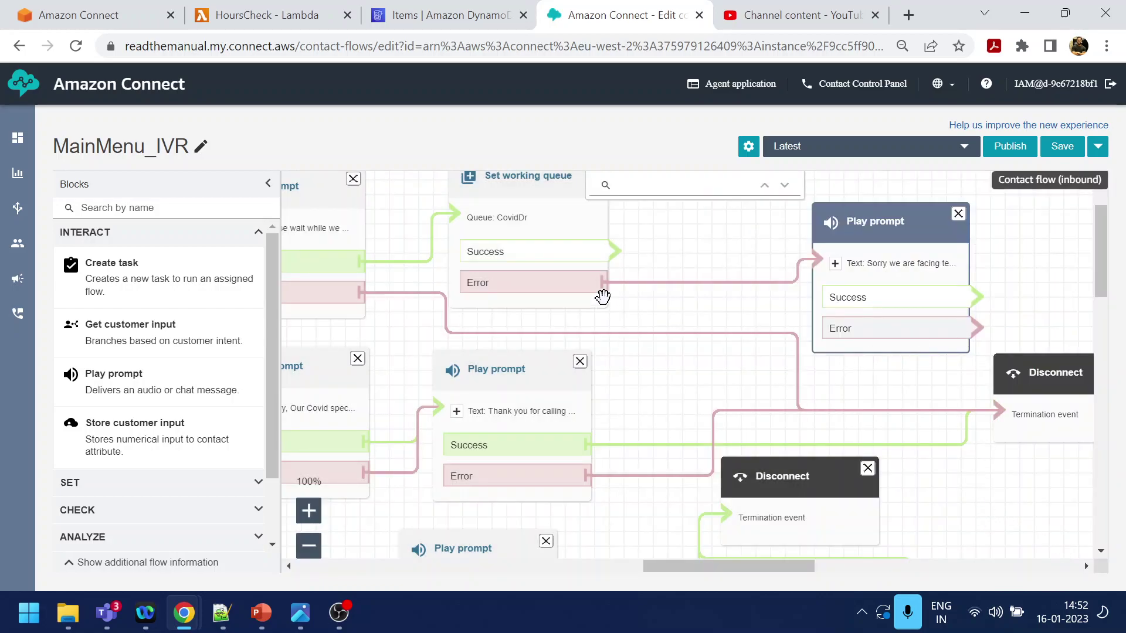
- Recheck the apology text, close its settings, and connect the prompt's outputs to Disconnect
left_click(892, 234)
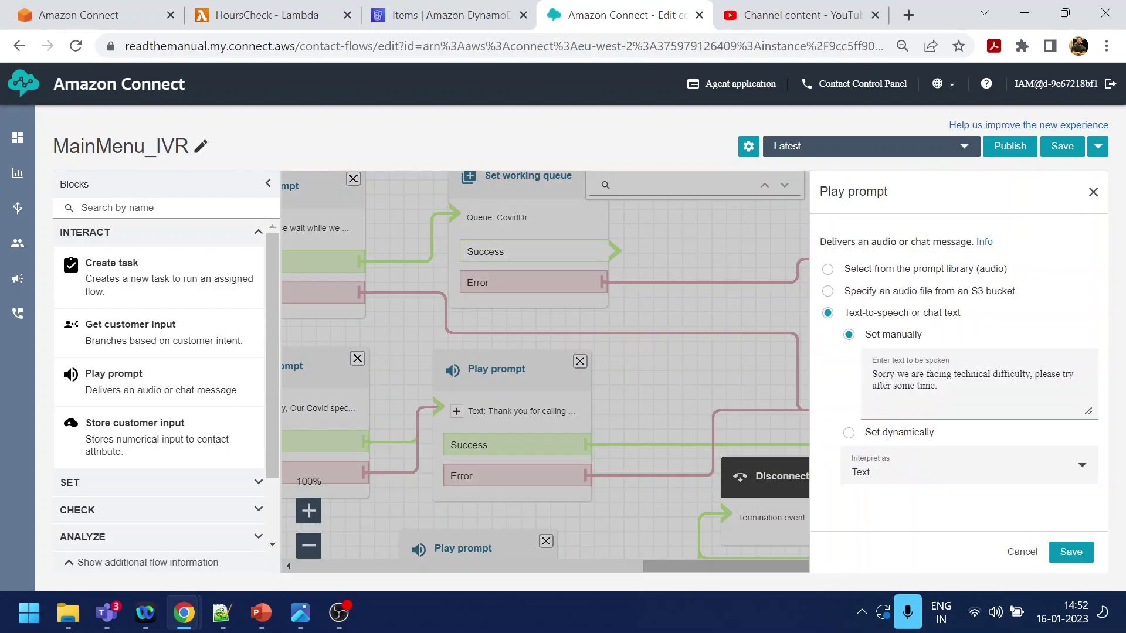
left_click(1004, 374)
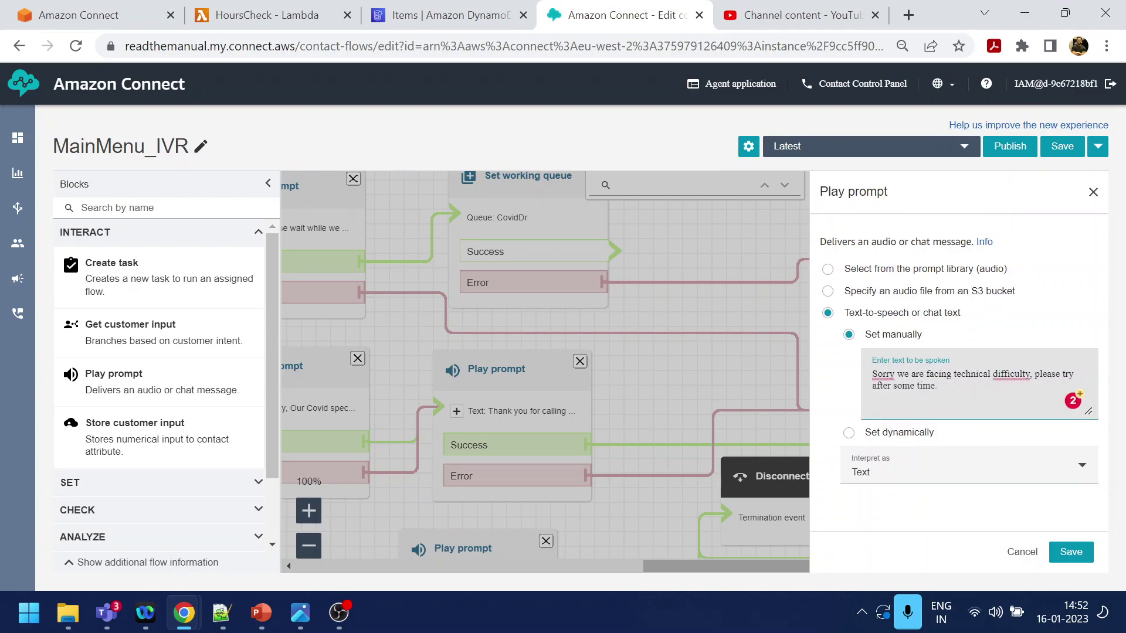
right_click(1020, 374)
key("Escape")
left_click(937, 385)
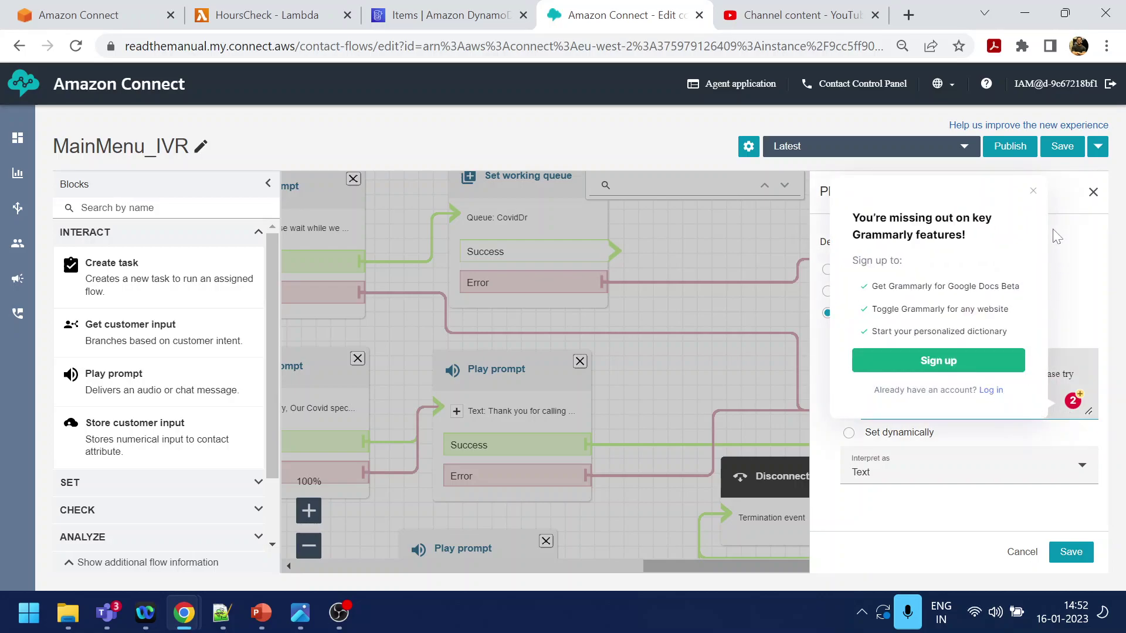
left_click(1033, 191)
left_click(1023, 552)
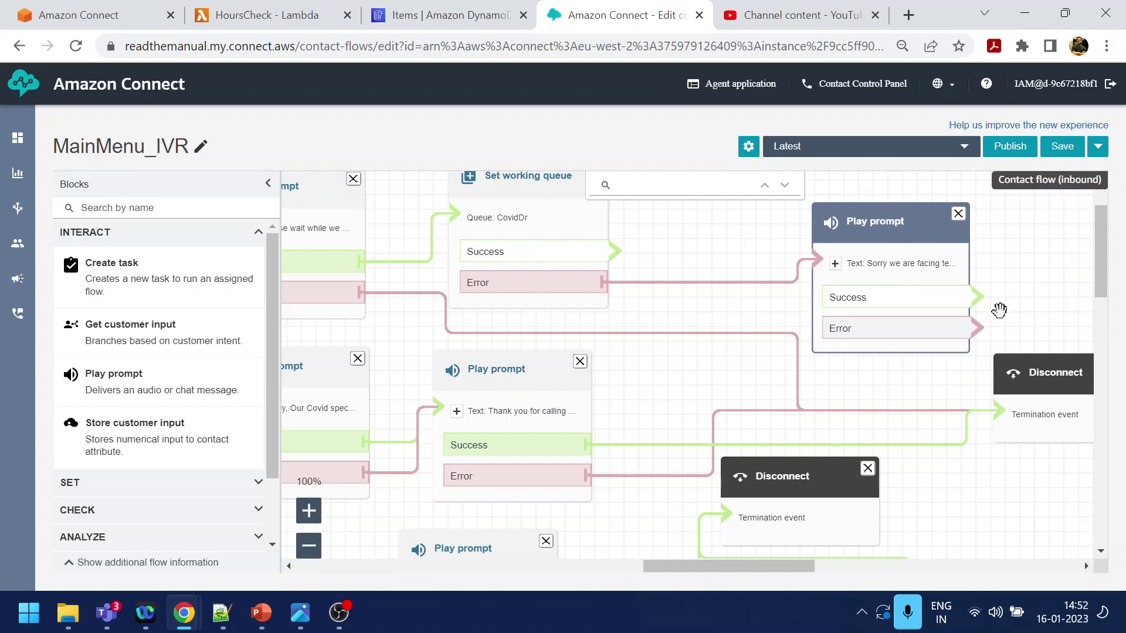
left_click_drag(976, 326, 1008, 358)
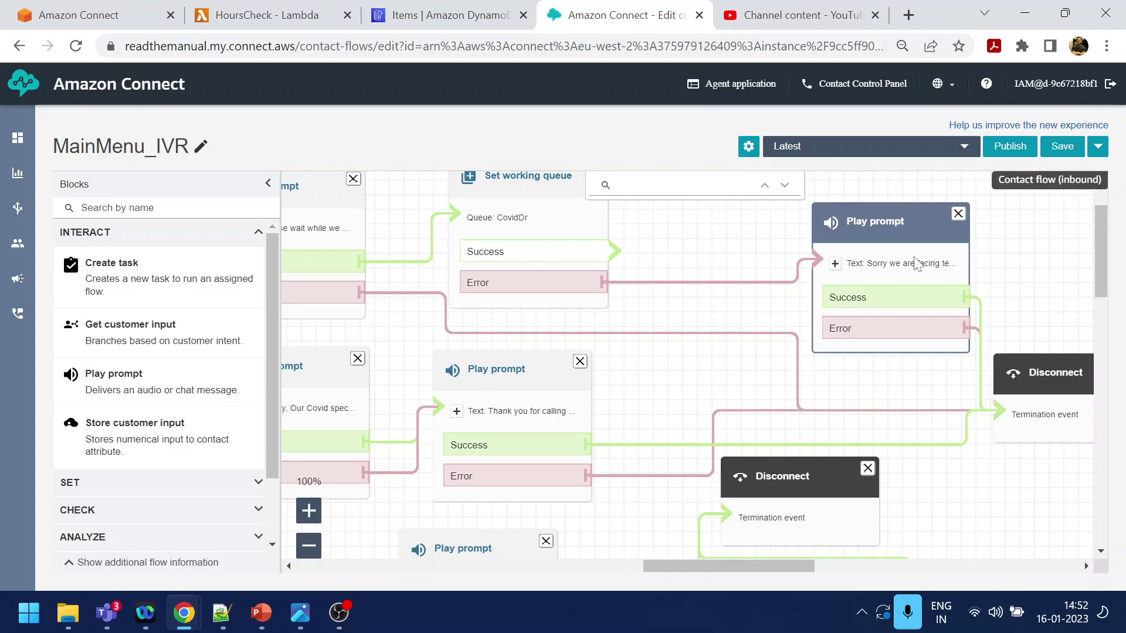
scroll(1032, 266, "up", 3)
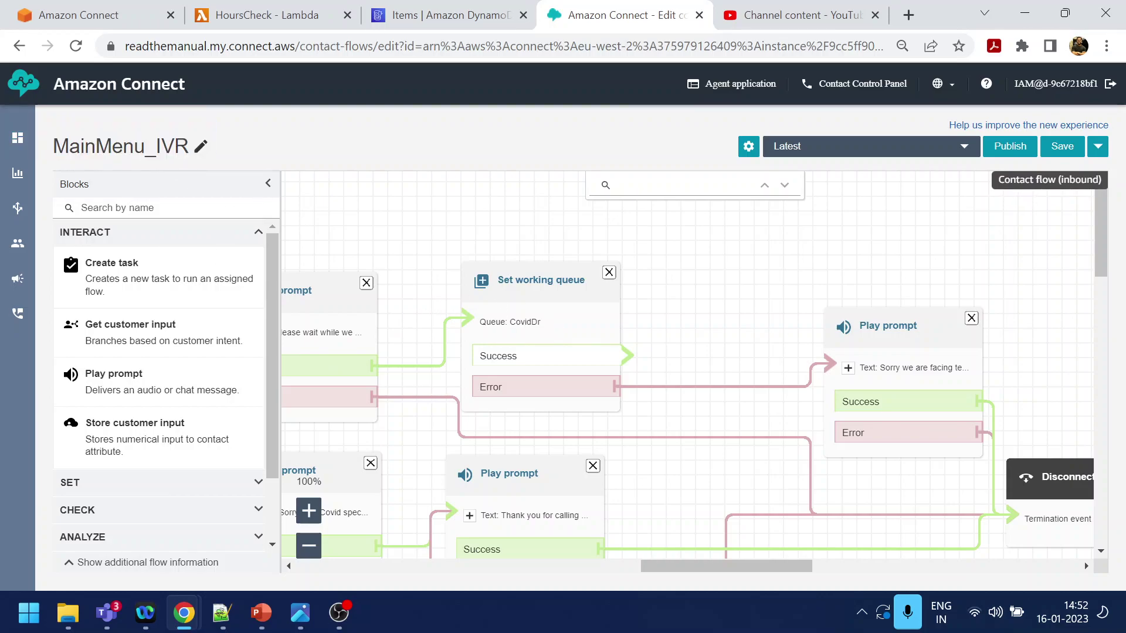
- Add a Transfer to queue block from TERMINATE and connect Set working queue's Success to it
left_click(258, 233)
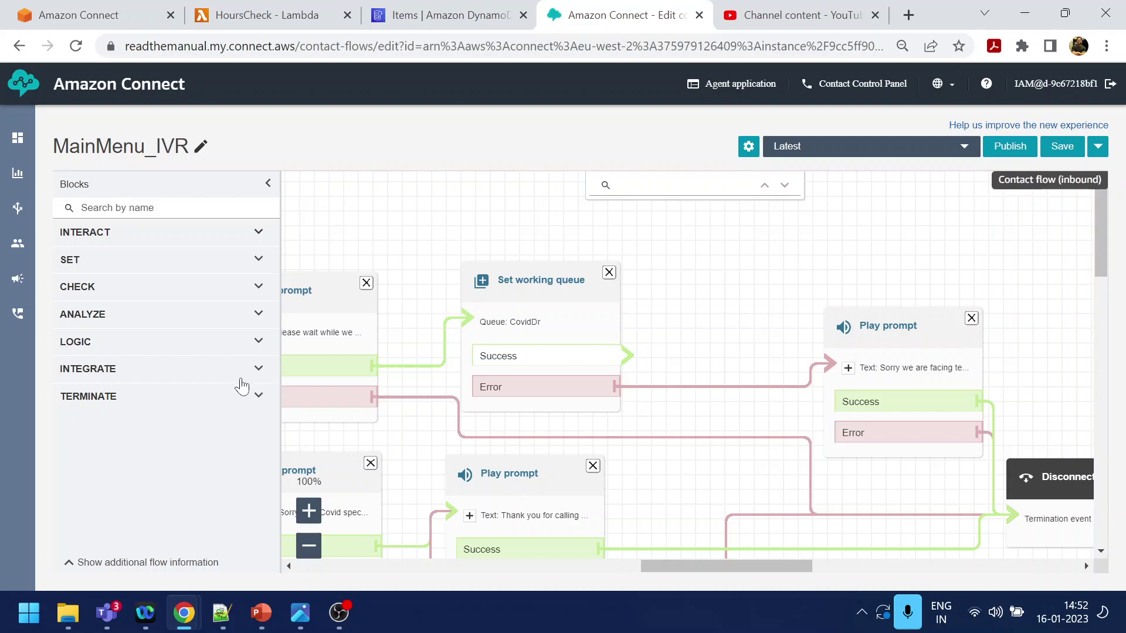
left_click(258, 398)
scroll(214, 413, "down", 2)
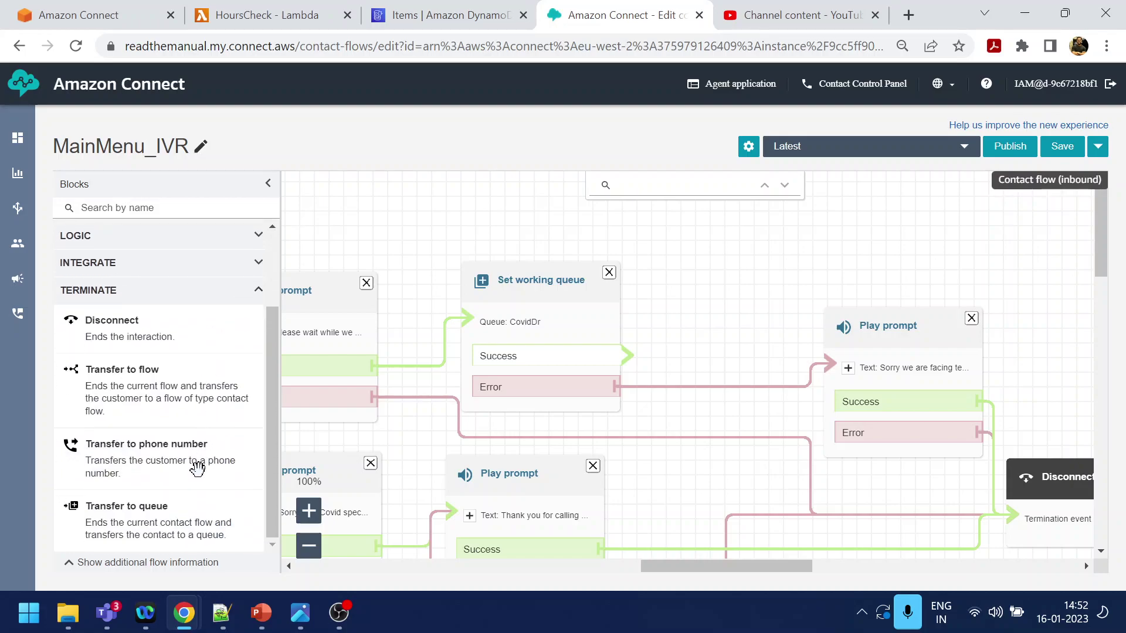
left_click_drag(151, 513, 787, 202)
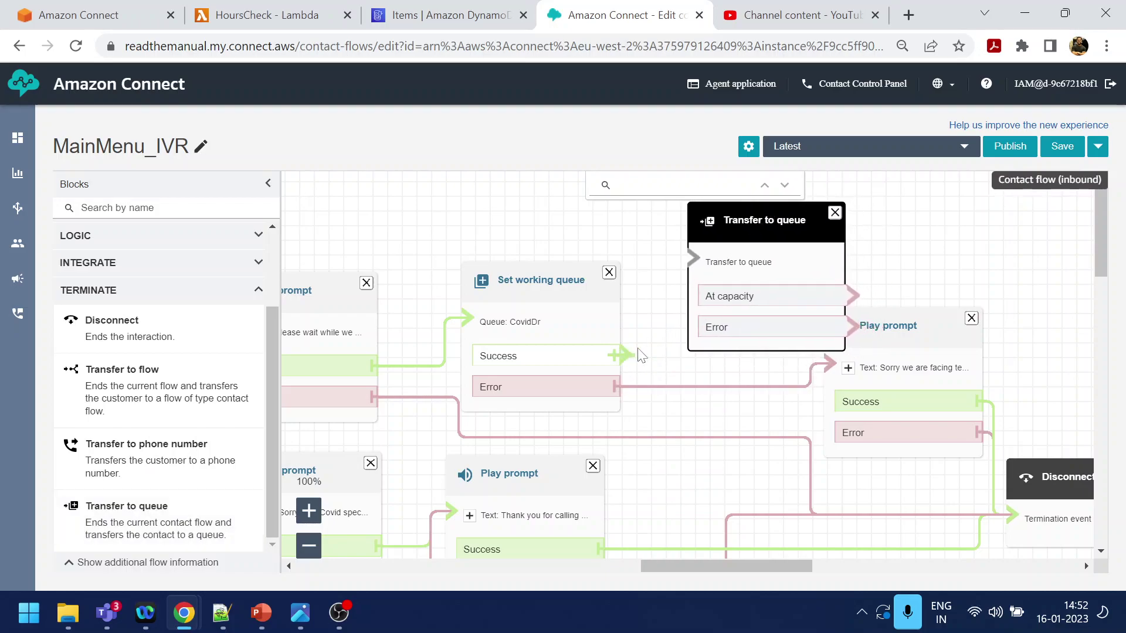
left_click_drag(629, 355, 695, 259)
- Route Transfer to queue's At capacity and Error branches to the apology prompt
left_click_drag(897, 328, 983, 351)
left_click_drag(852, 296, 909, 297)
left_click_drag(968, 363, 957, 350)
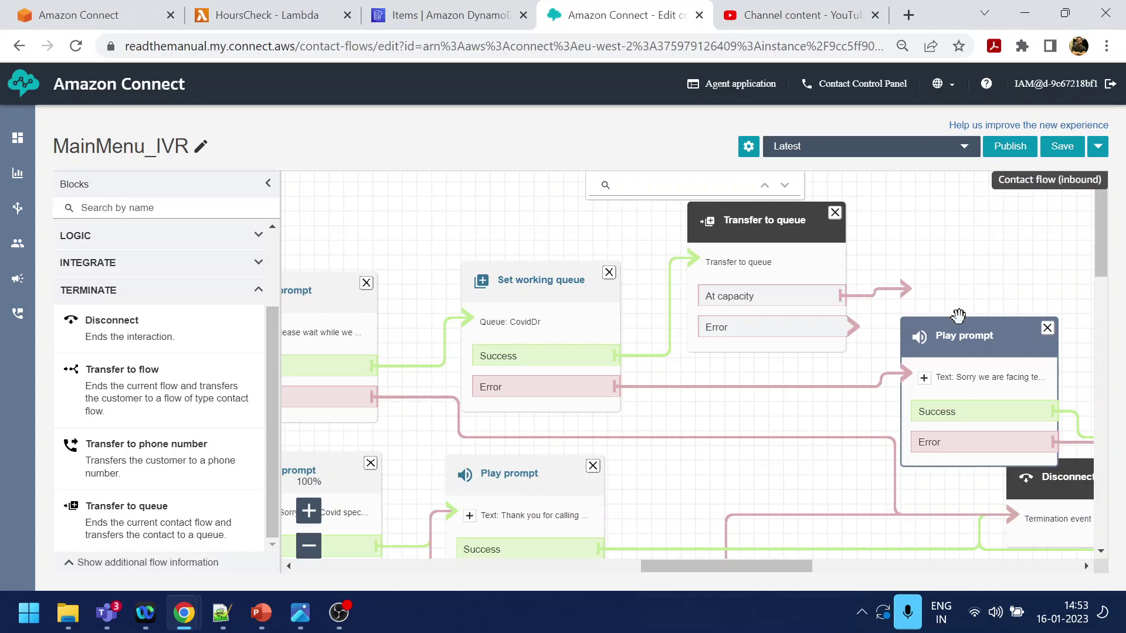
mouse_move(890, 306)
left_click(853, 297)
left_click_drag(886, 342, 903, 370)
left_click_drag(857, 327, 901, 368)
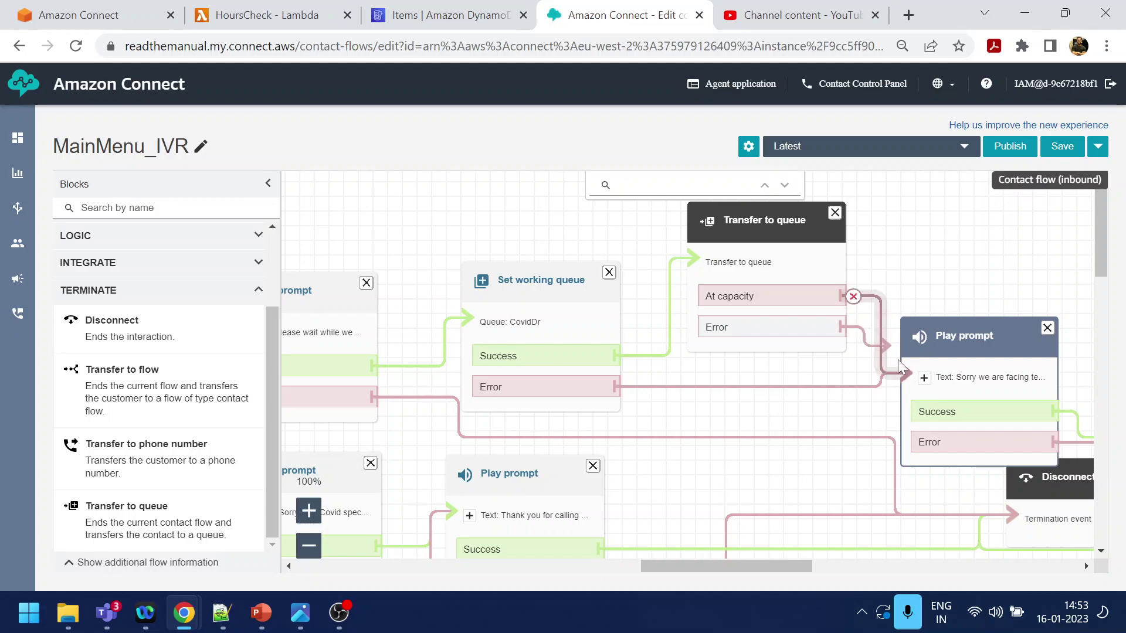
left_click(752, 224)
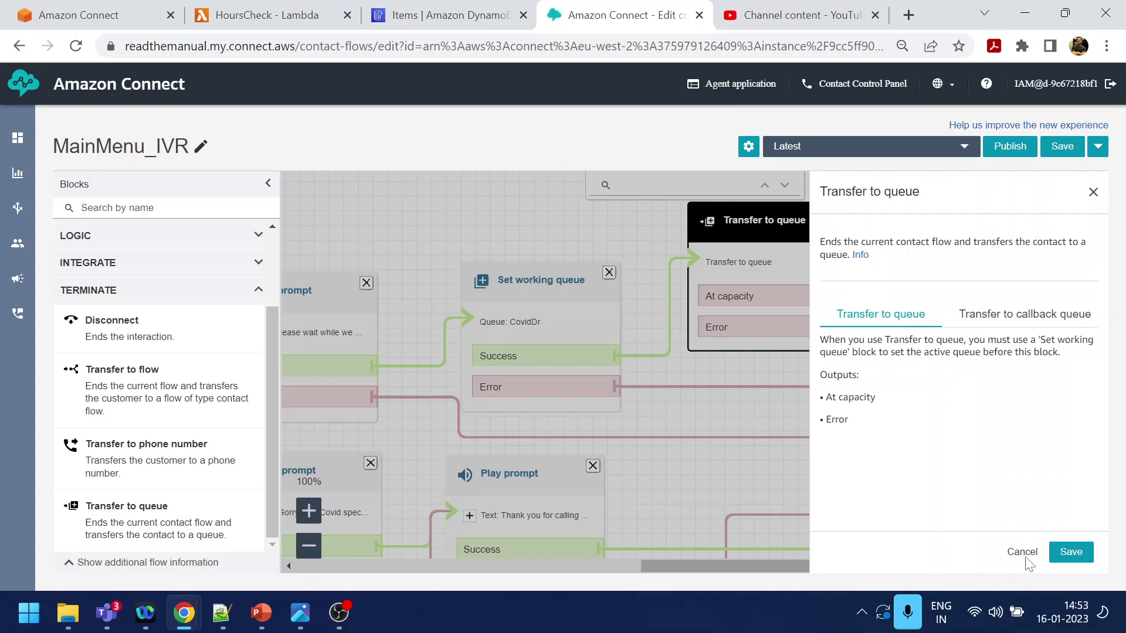
- Close the CovidDr transfer properties, save and publish the MainMenu_IVR flow, then return to the Dashboard
left_click(1026, 558)
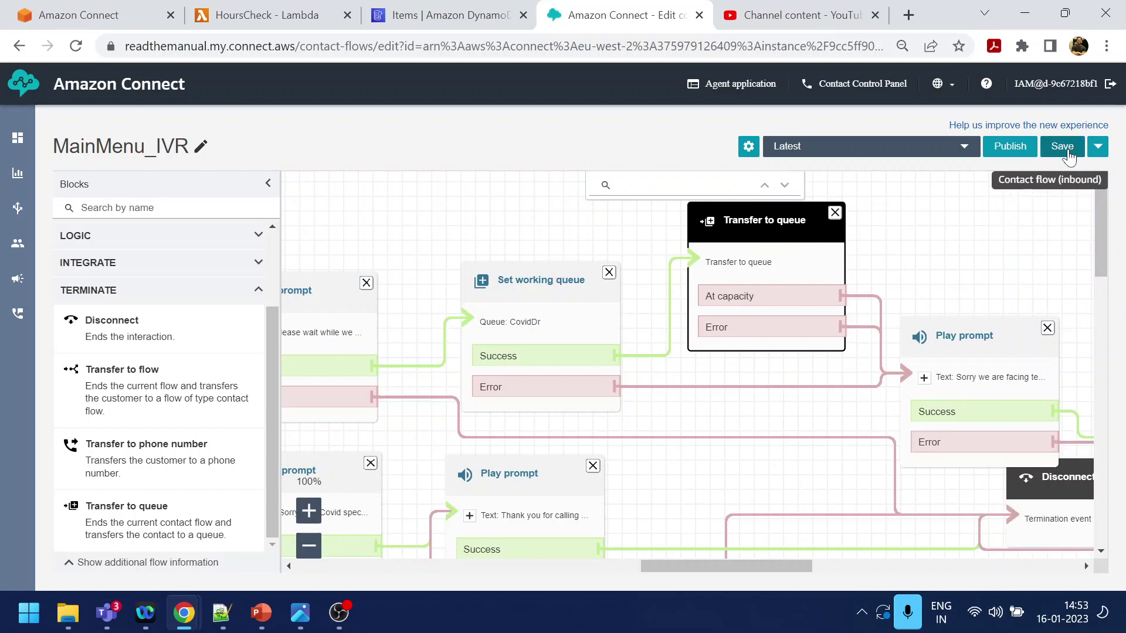
left_click(1062, 148)
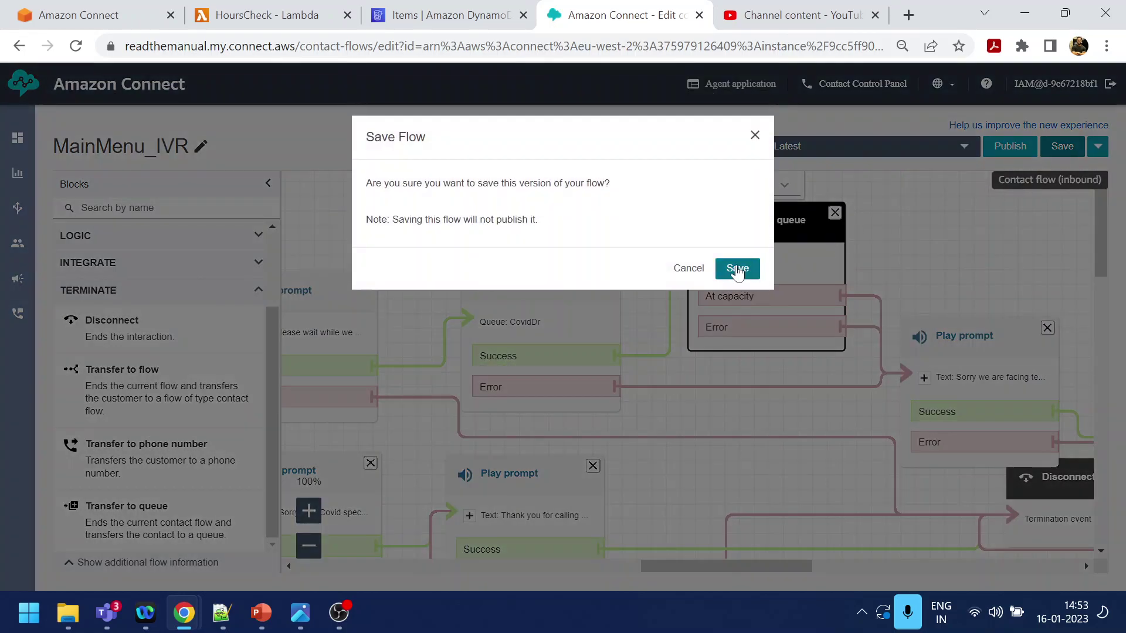
left_click(738, 266)
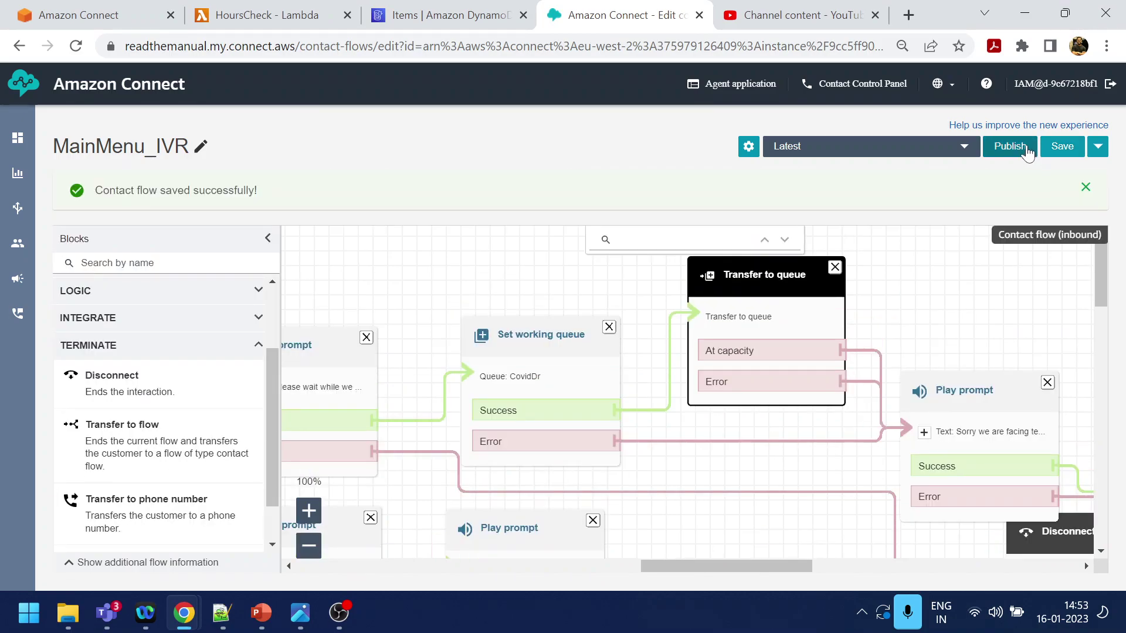
left_click(1025, 152)
left_click(729, 268)
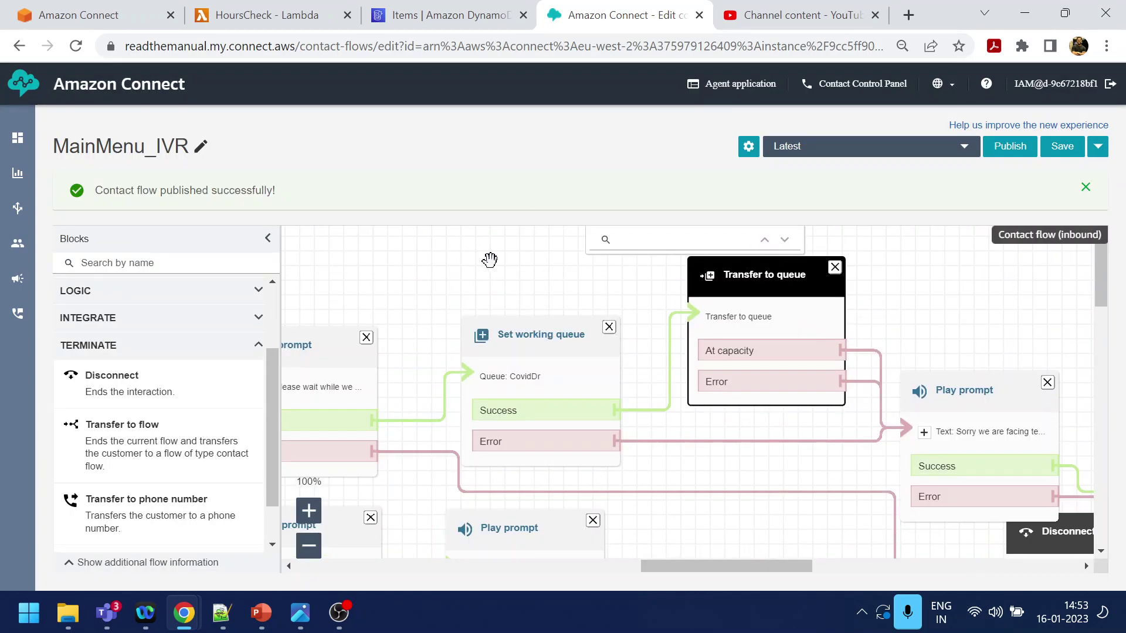
left_click(17, 138)
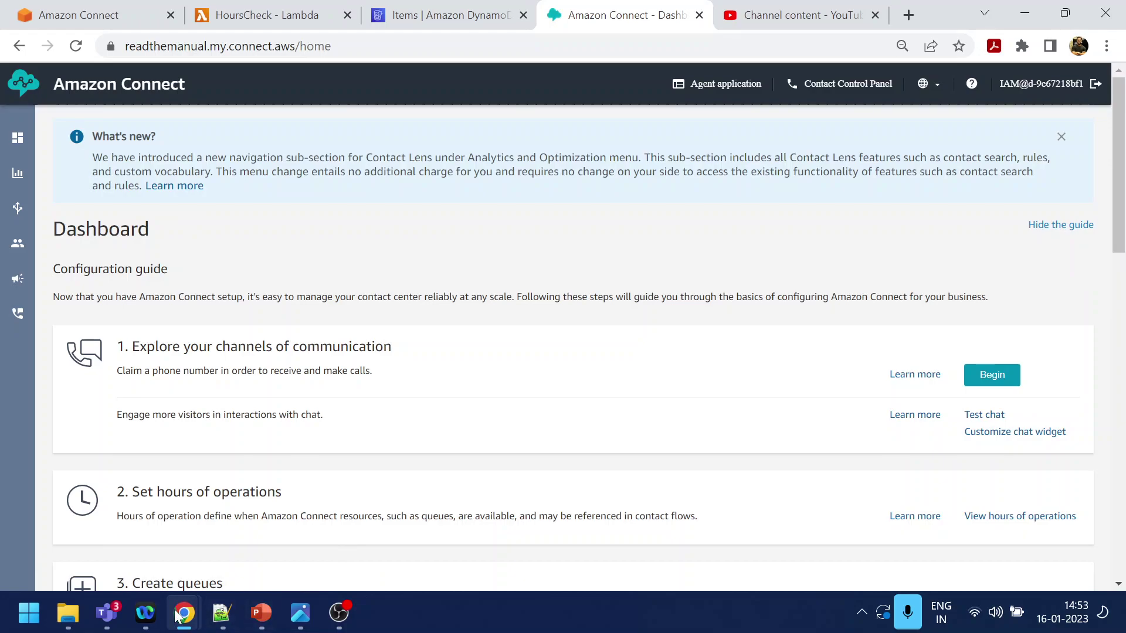
- In the Contact Control Panel, check Settings and confirm Agent2 is signed in on the welcome view
mouse_move(183, 613)
left_click(275, 561)
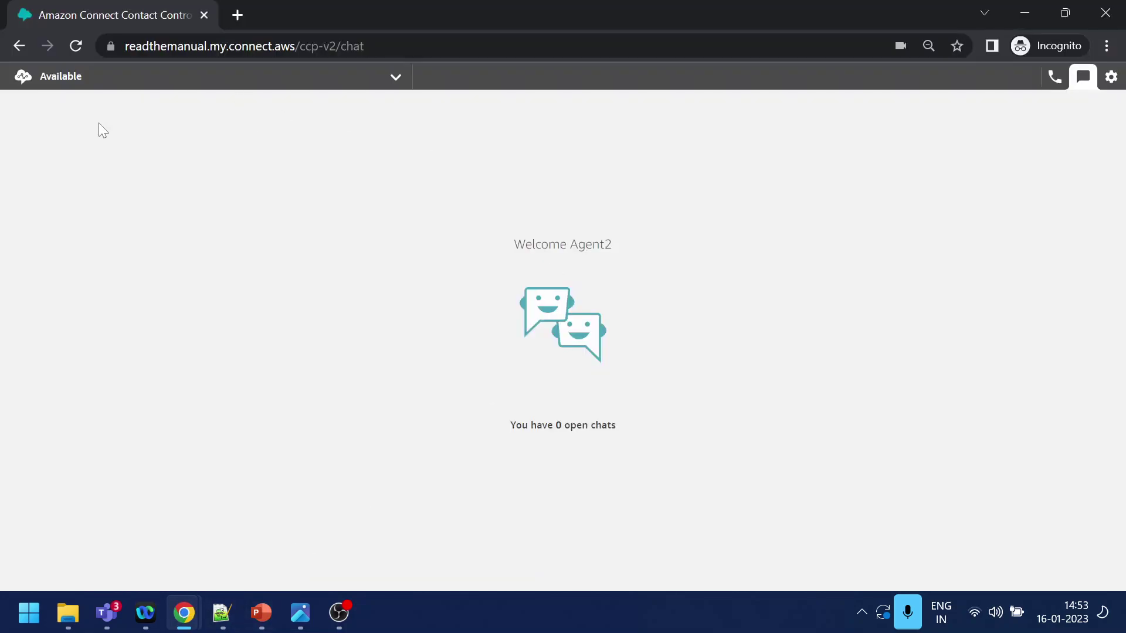
left_click(1111, 77)
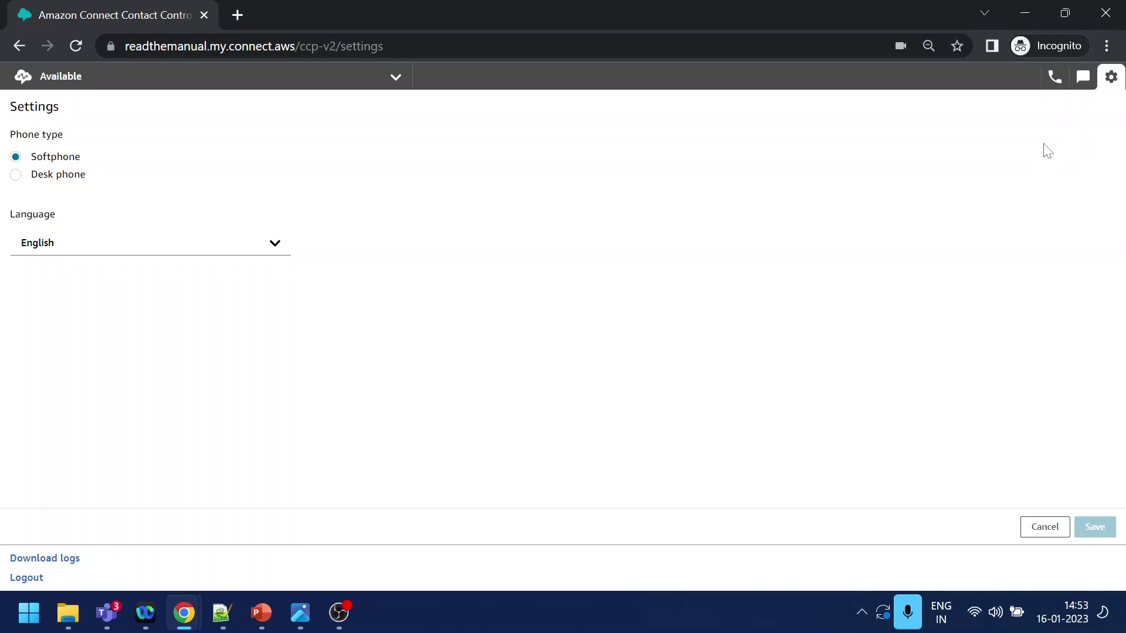
left_click(1055, 76)
left_click_drag(614, 227, 511, 225)
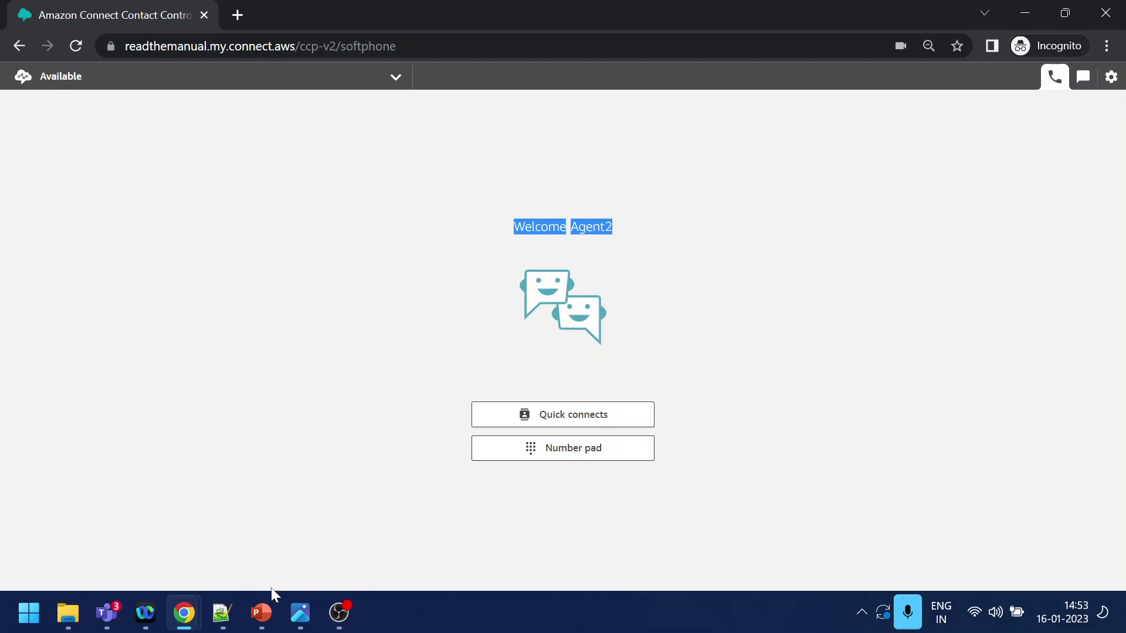
- From the Amazon Connect dashboard window, launch the Test chat page
mouse_move(170, 625)
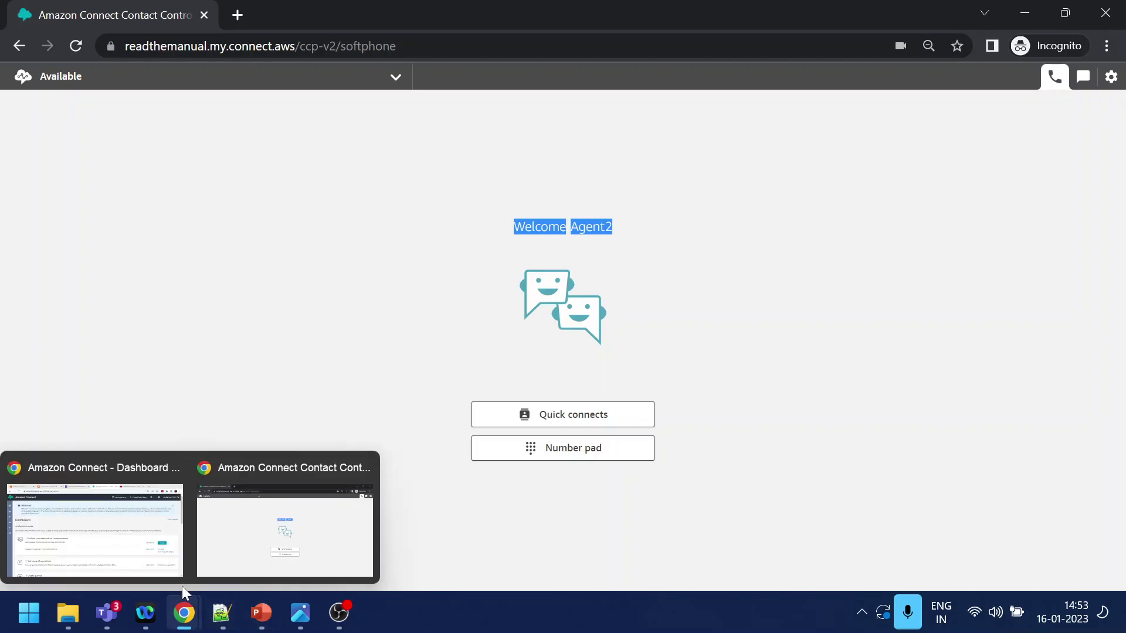
left_click(113, 558)
left_click(970, 420)
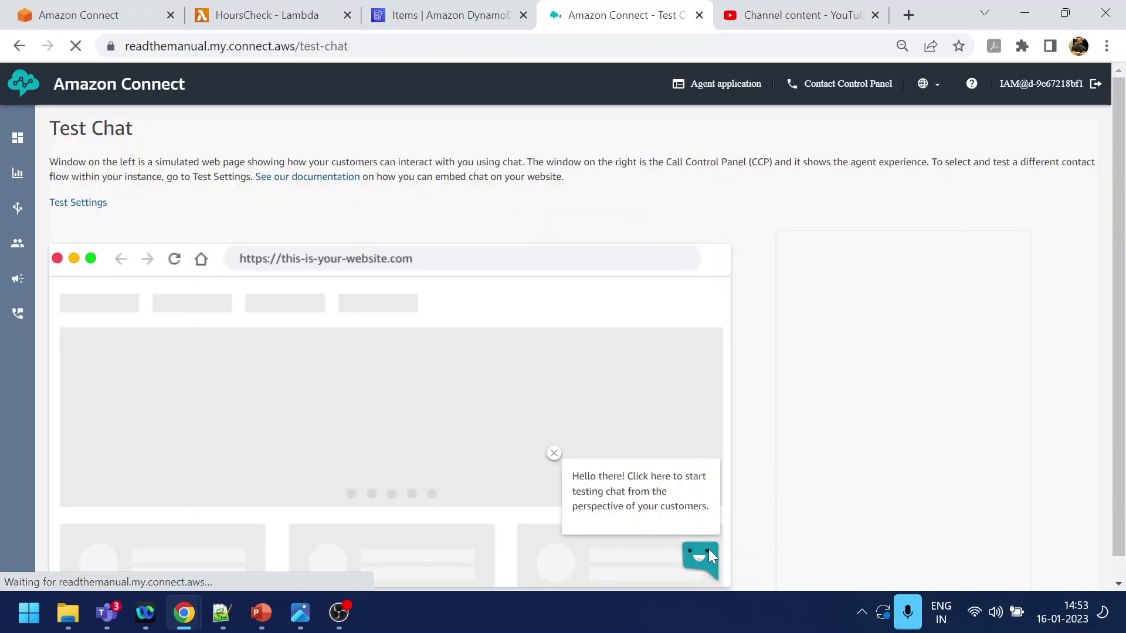
- As the test customer, send 'talk to agent' in the chat widget, then switch to the agent's CCP window
left_click(708, 551)
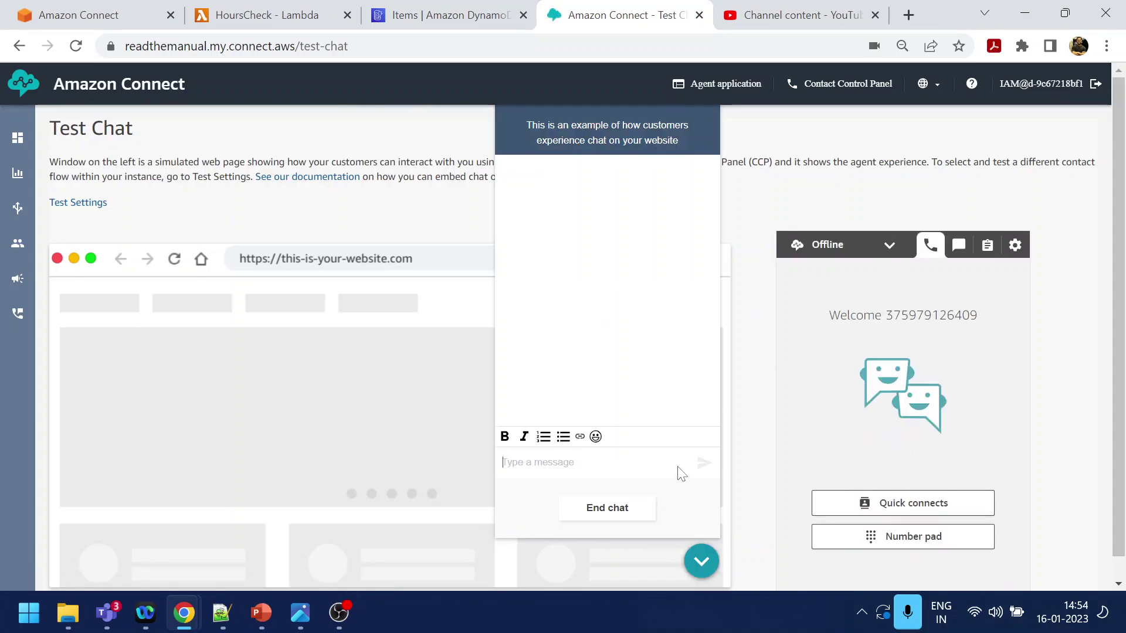
type("talk")
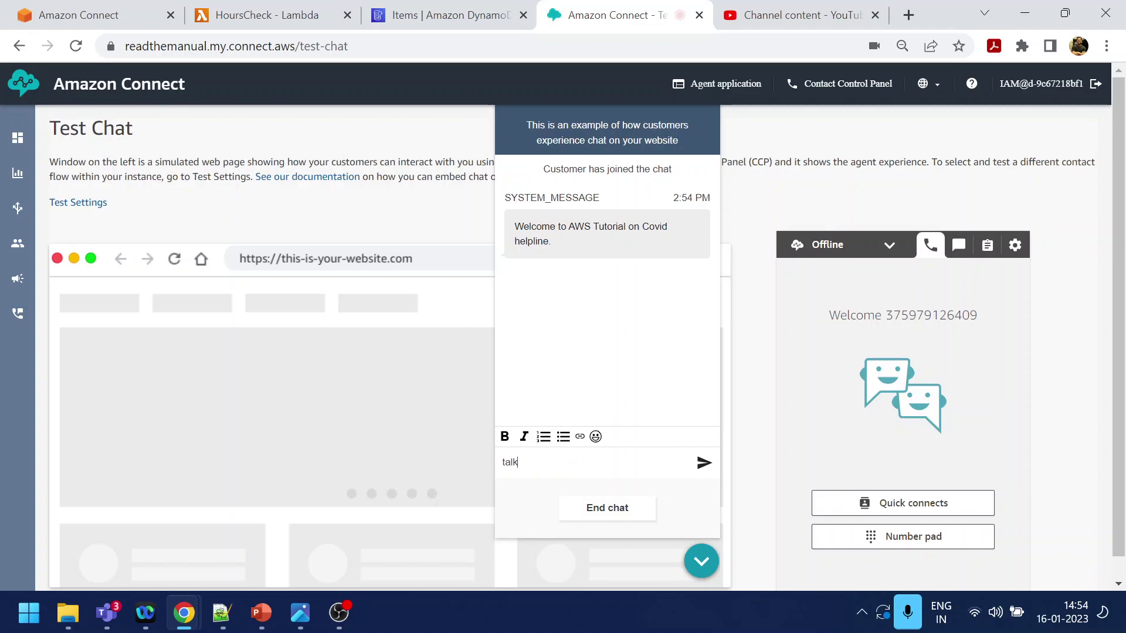
type(" to agent")
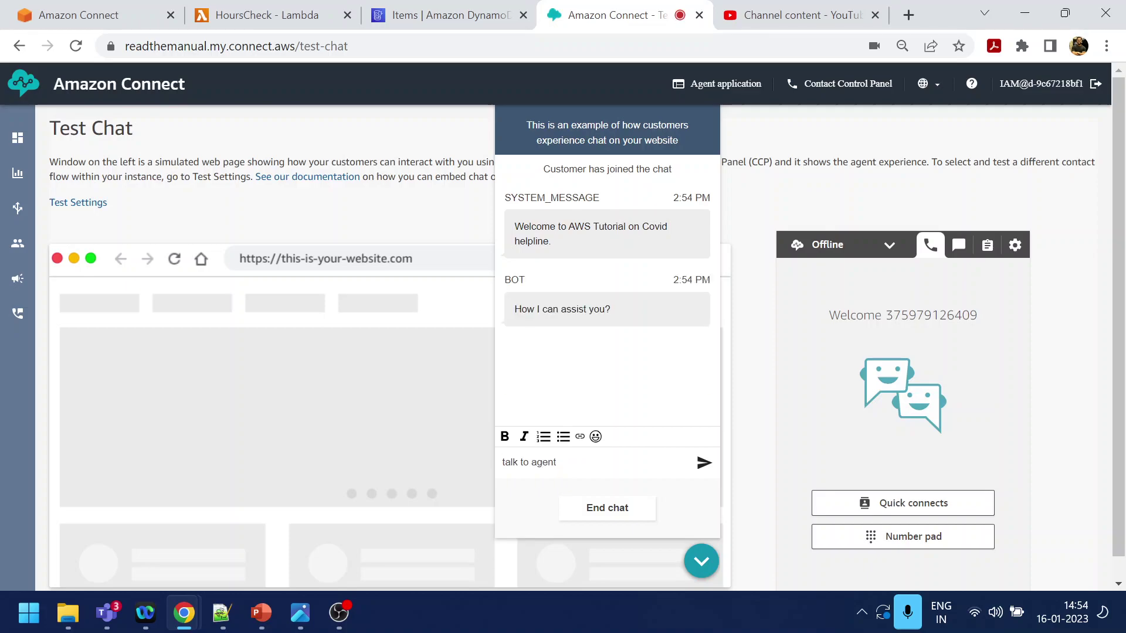
key("Return")
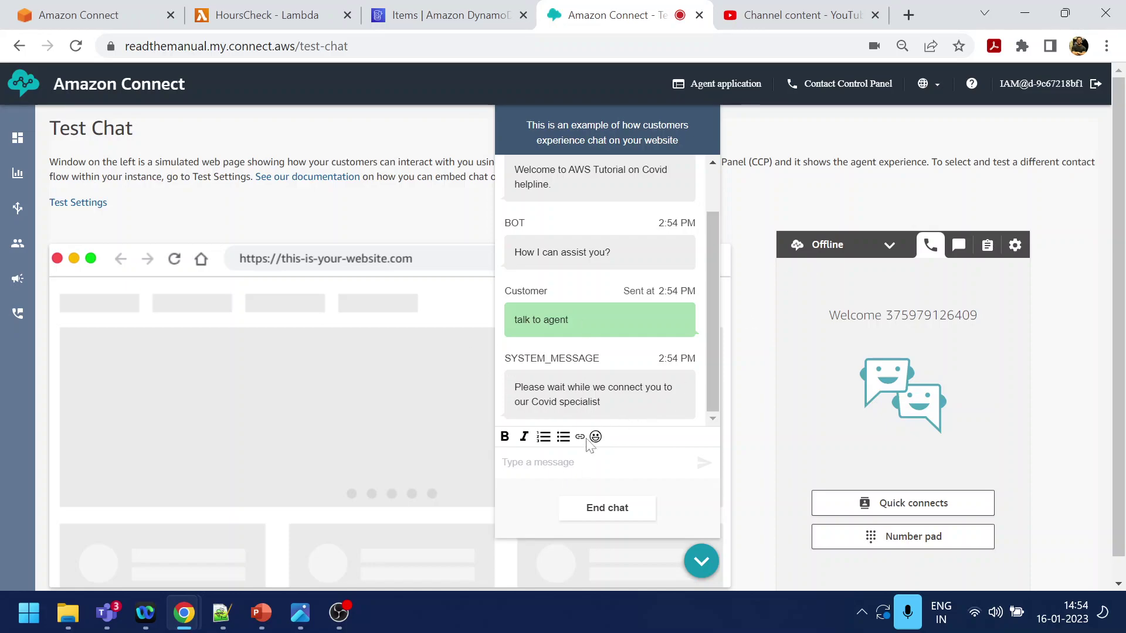
mouse_move(189, 627)
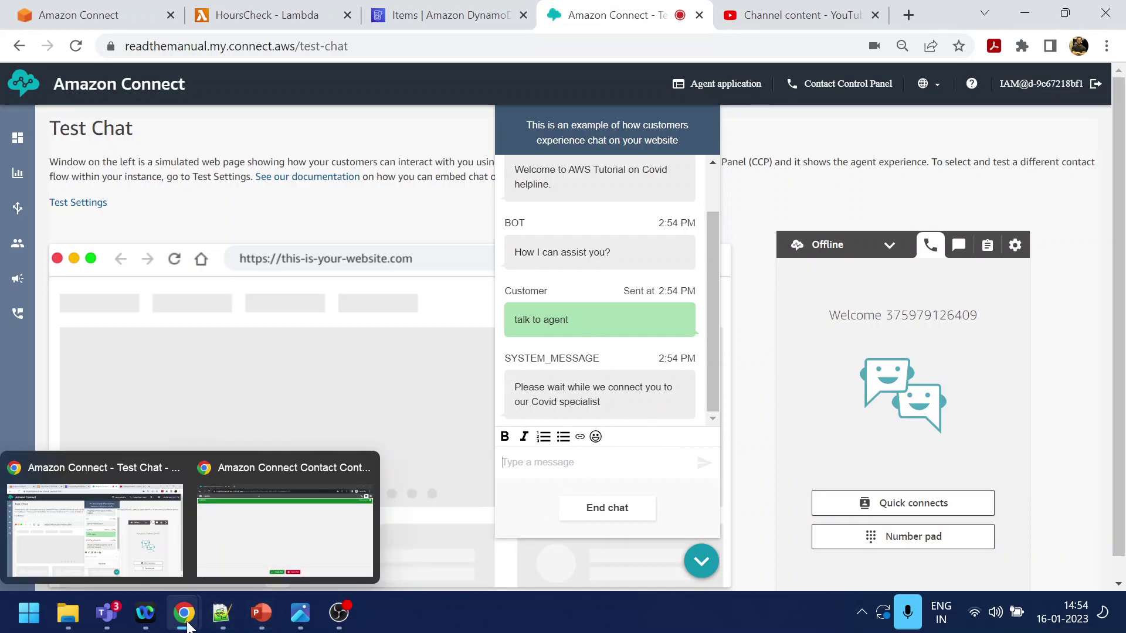
left_click(261, 541)
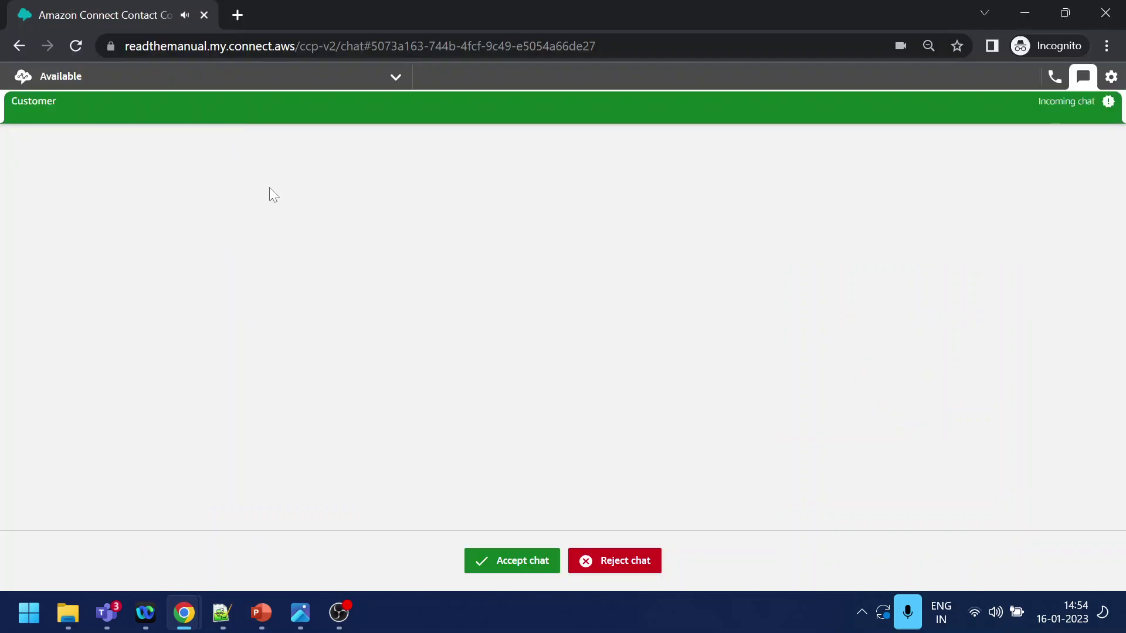
- Accept the incoming chat as Agent2 and send the greeting 'hi this is agent'
left_click(523, 560)
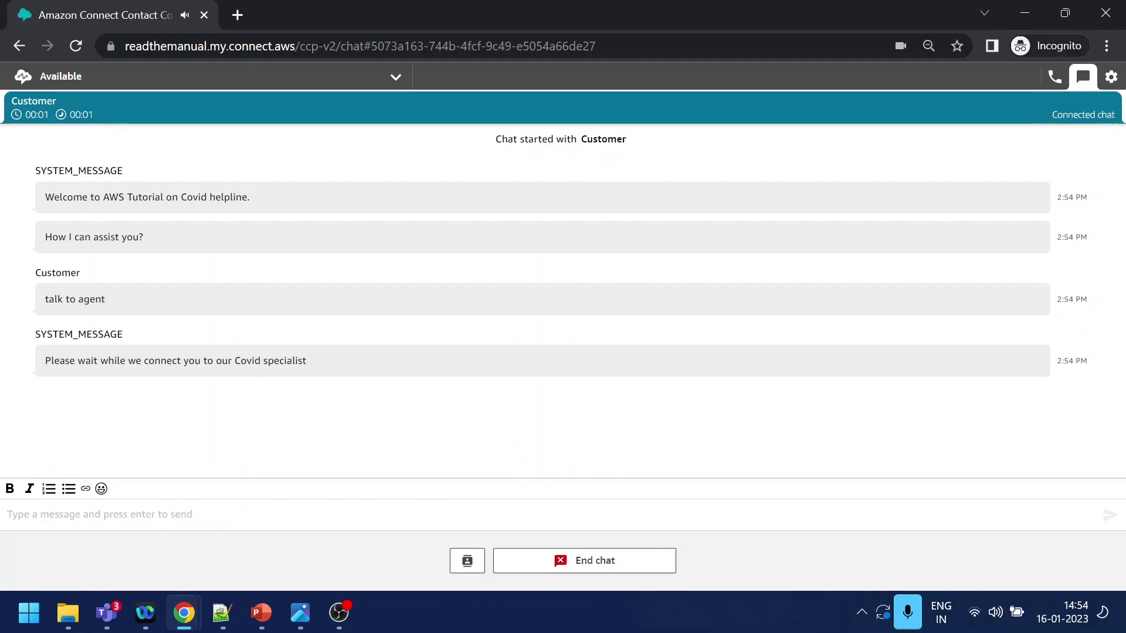
type("hi ")
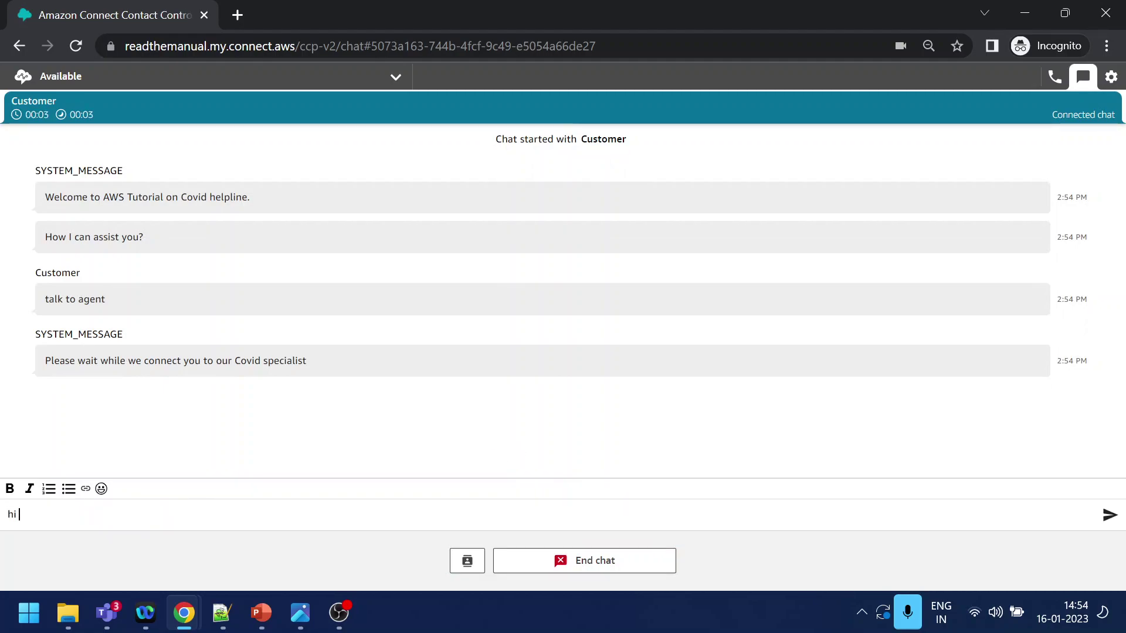
type("this is agent")
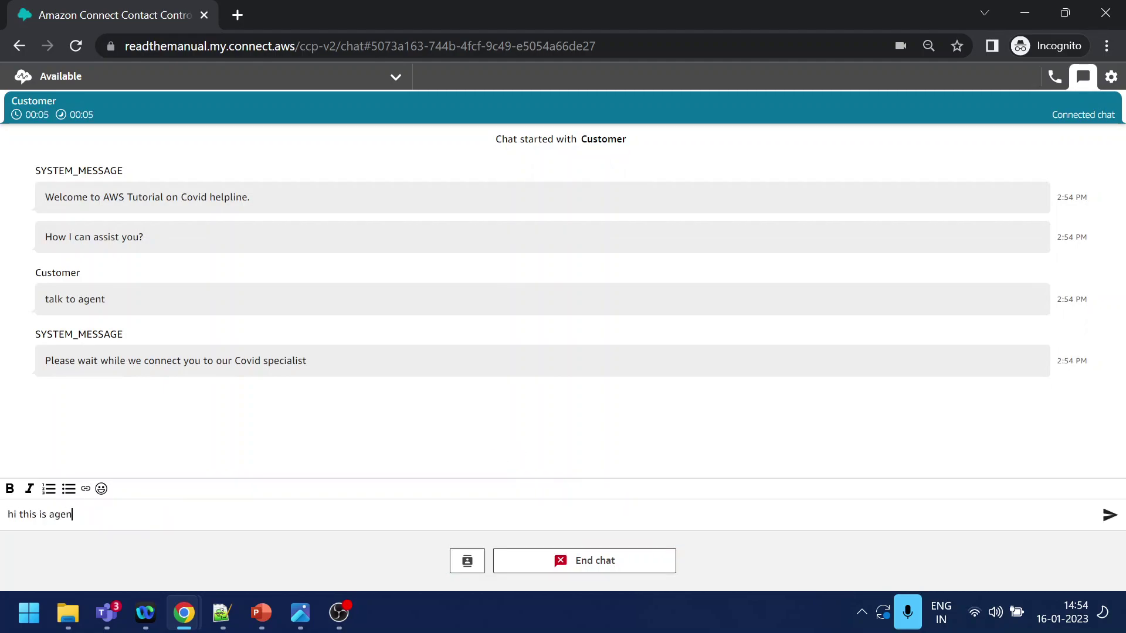
key("Return")
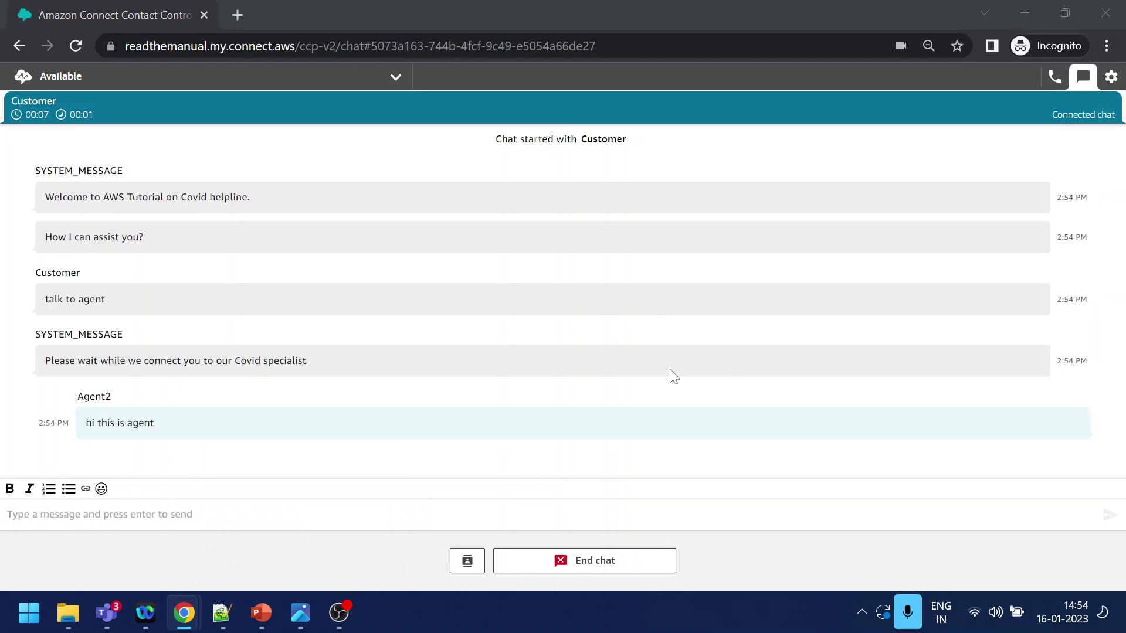
- Reply 'hello' from the customer's test chat and check that it reaches the agent's chat
key("alt+Tab")
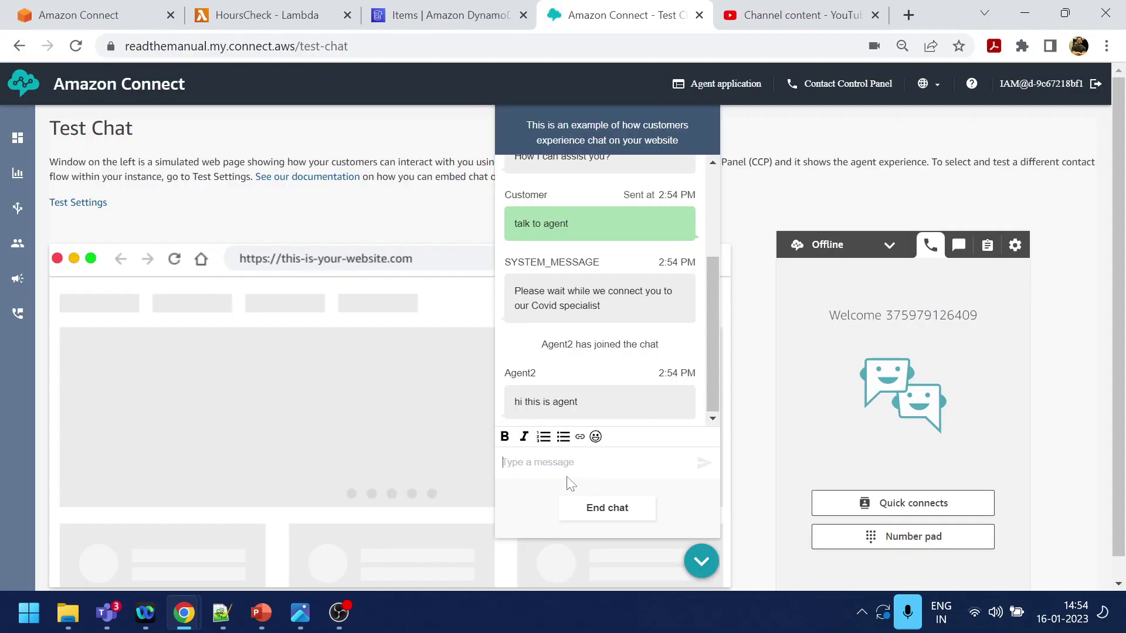
left_click_drag(514, 401, 608, 400)
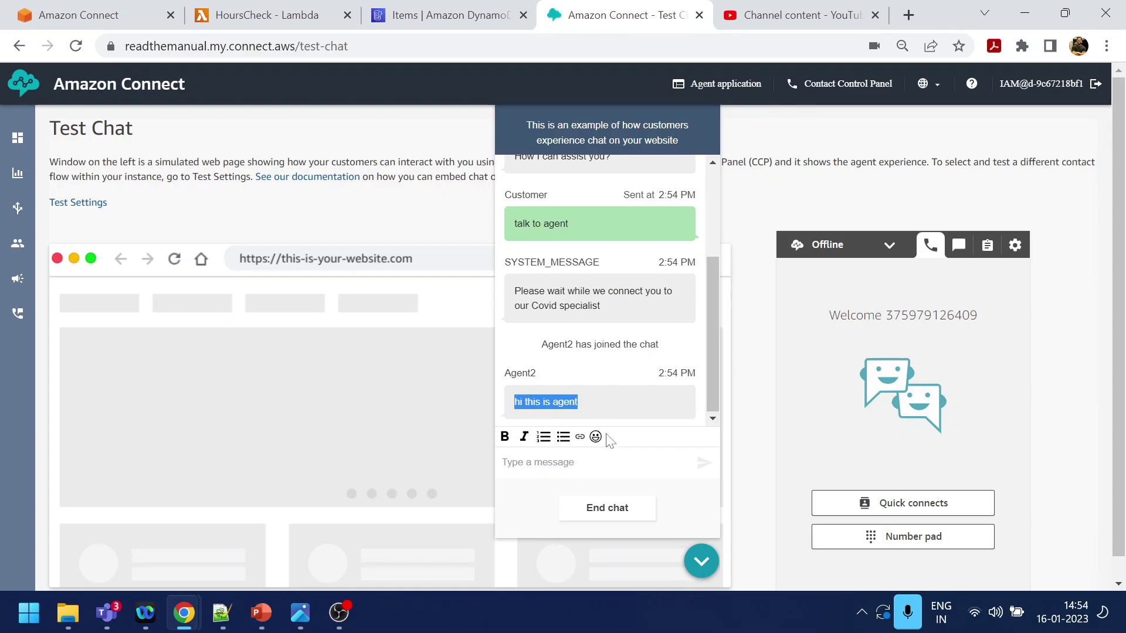
left_click(609, 463)
type("hello")
key("alt+Tab")
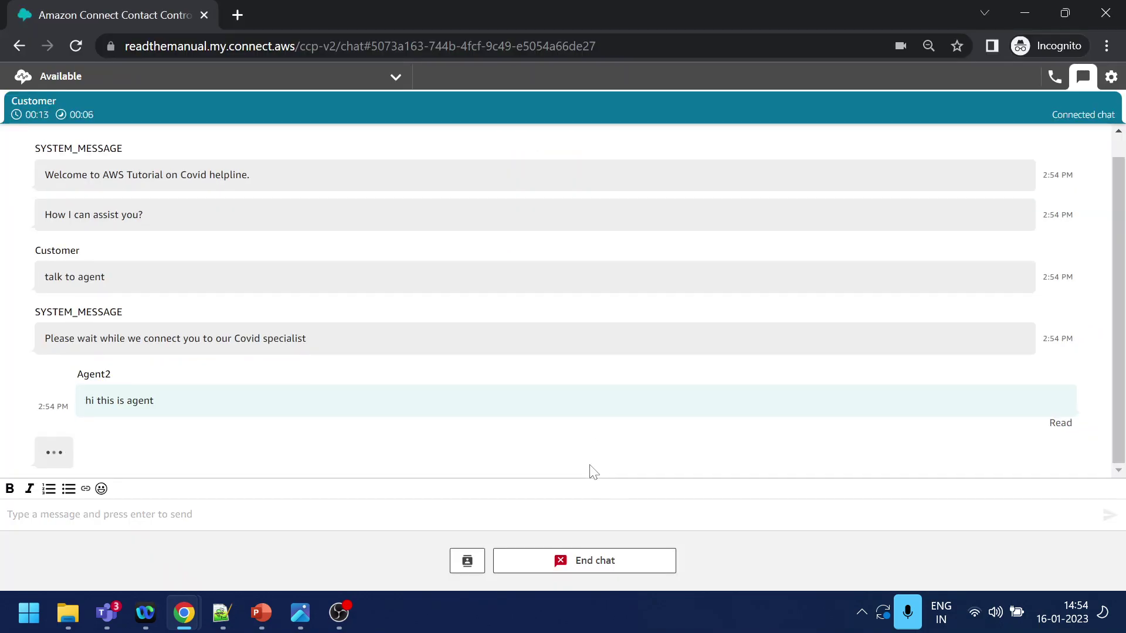
key("alt+Tab")
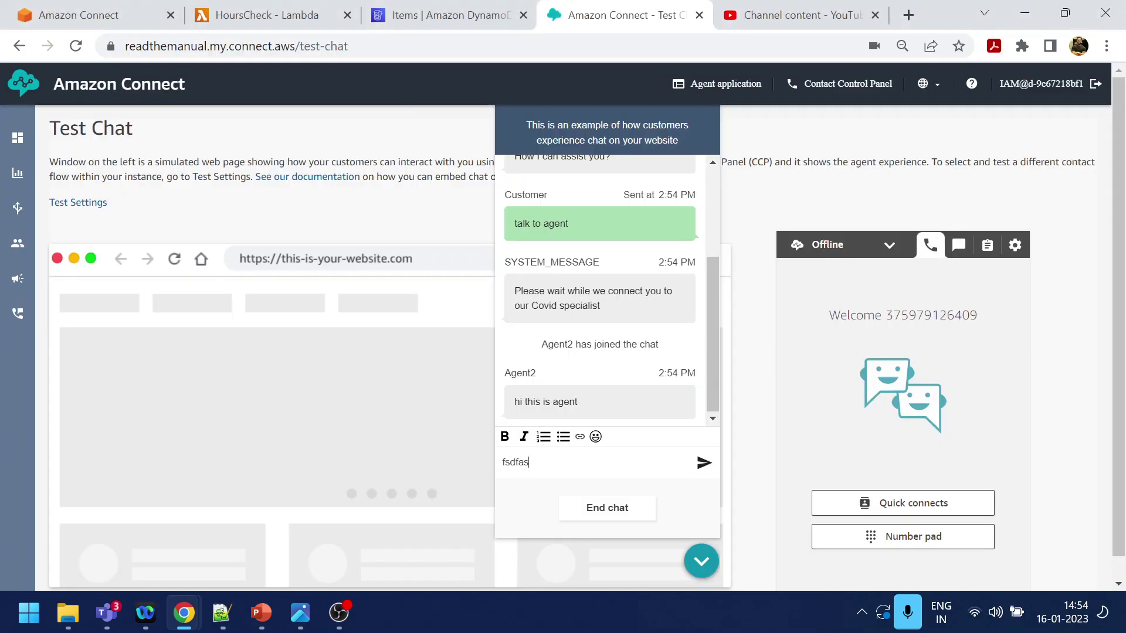
left_click(703, 463)
key("alt+Tab")
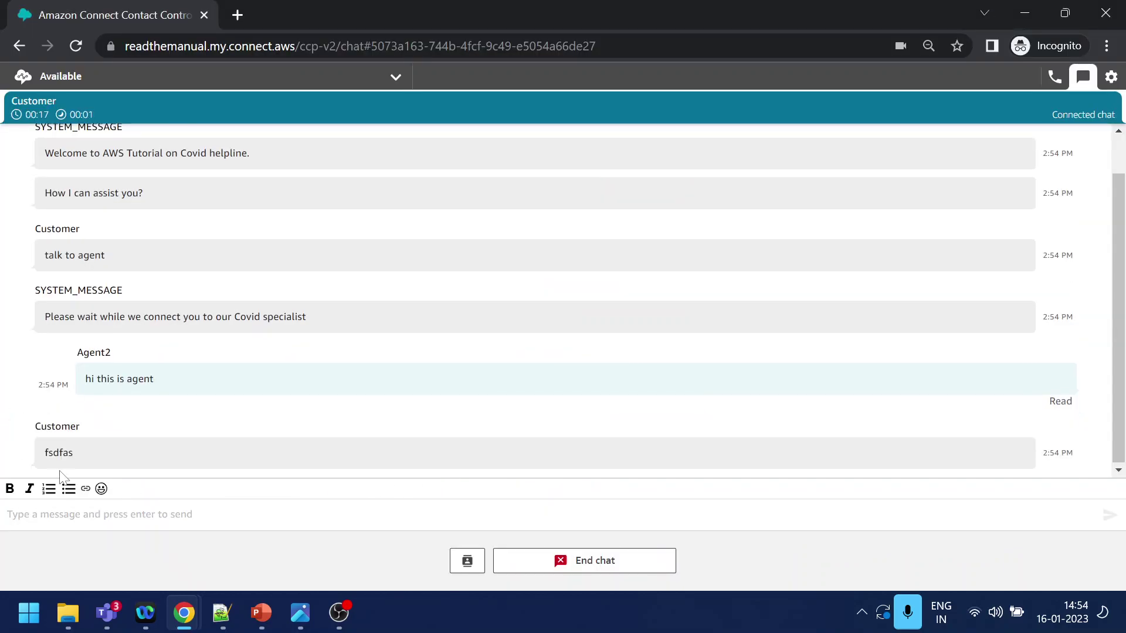